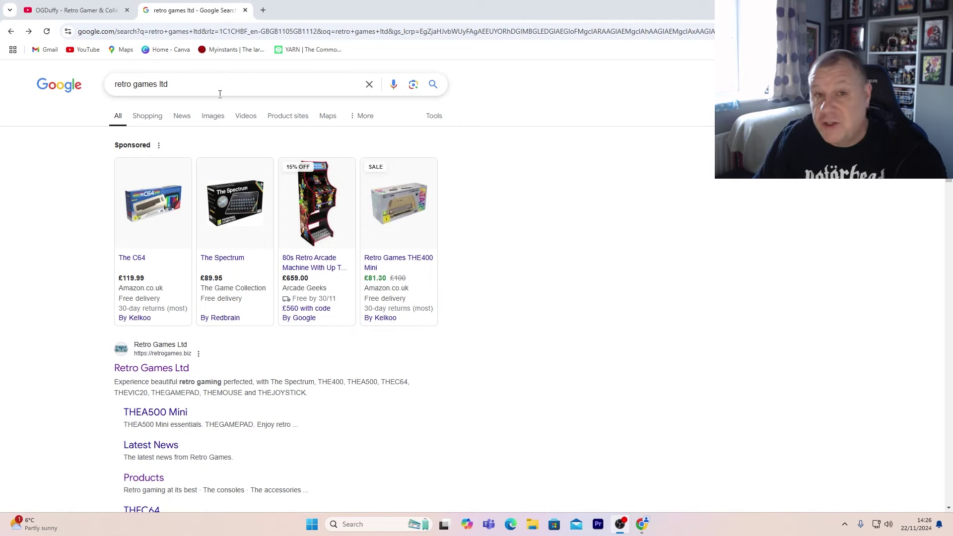
Go from the Retro Games Ltd result through Products and The Spectrum to its Support page
click(152, 368)
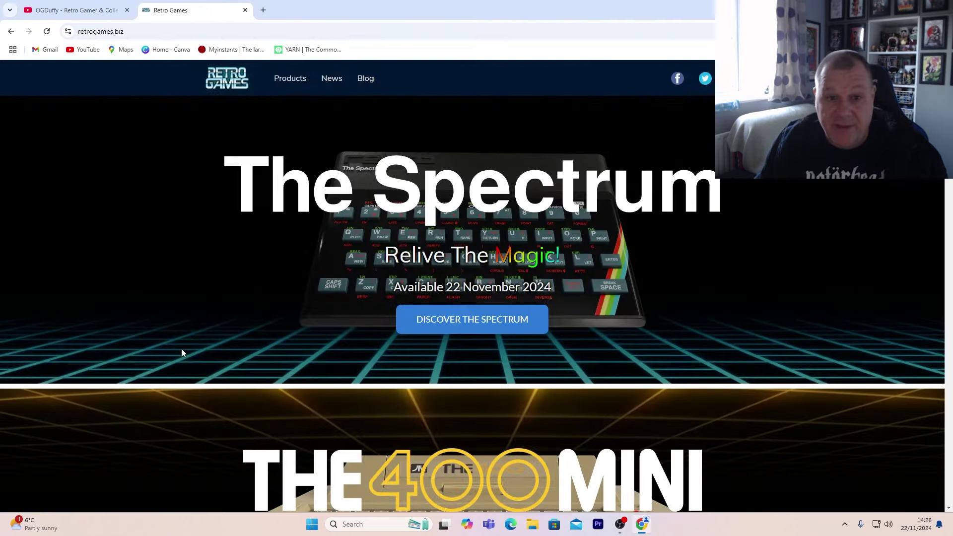
click(297, 84)
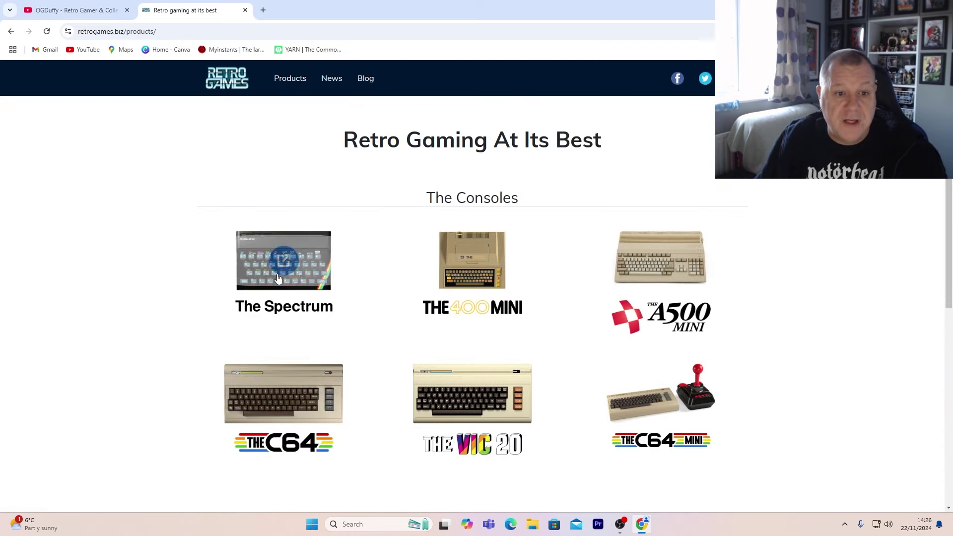
click(278, 277)
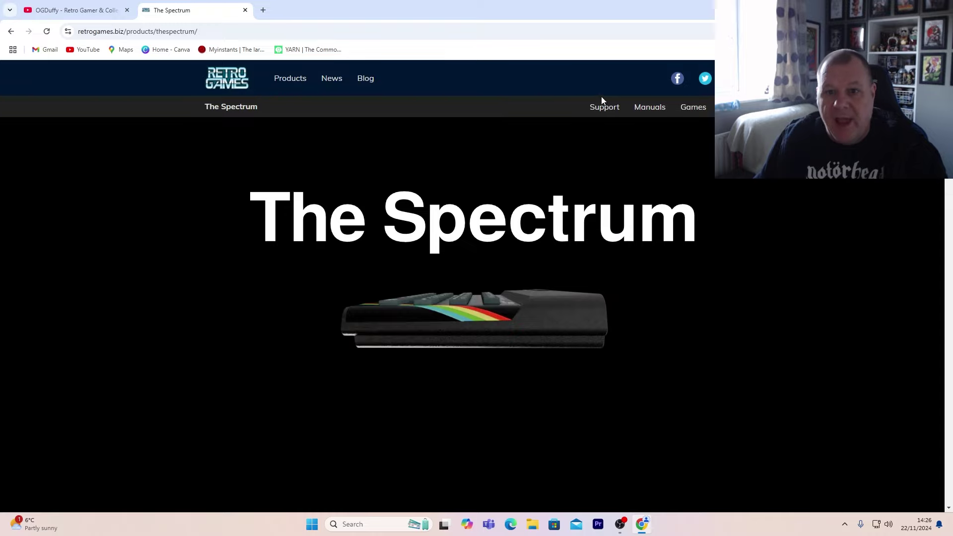
click(610, 109)
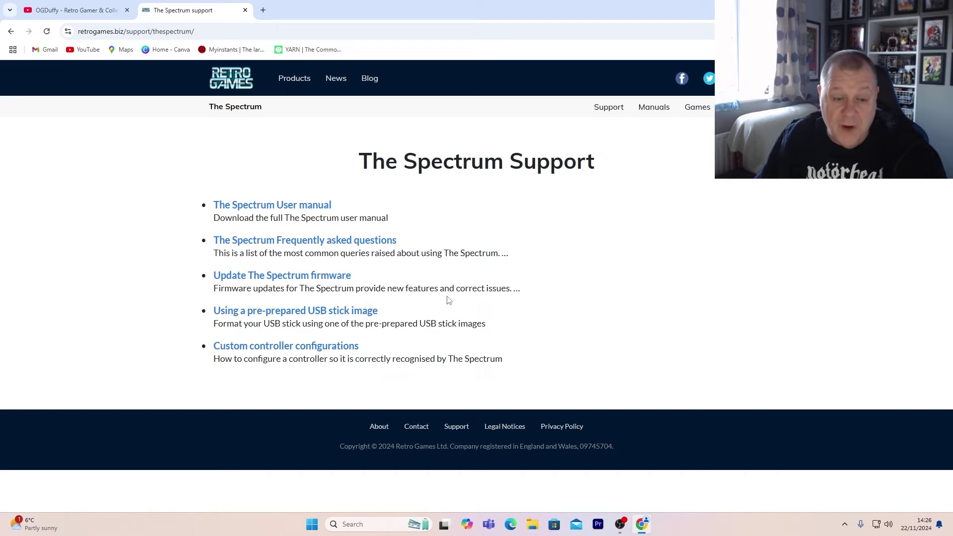
Open 'Using a pre-prepared USB stick image' and browse the 4, 8, 16 and 32 GB image downloads
click(336, 311)
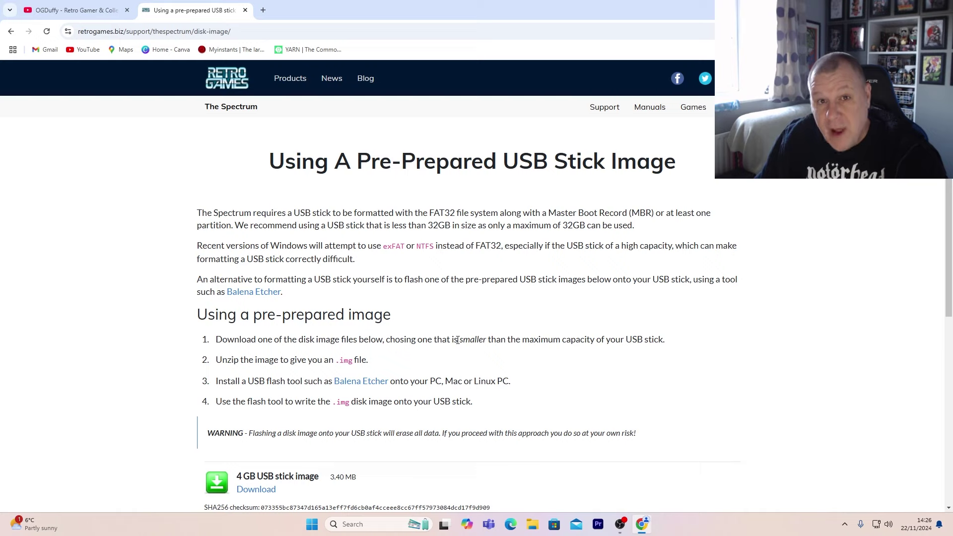
scroll(457, 340, down, 1)
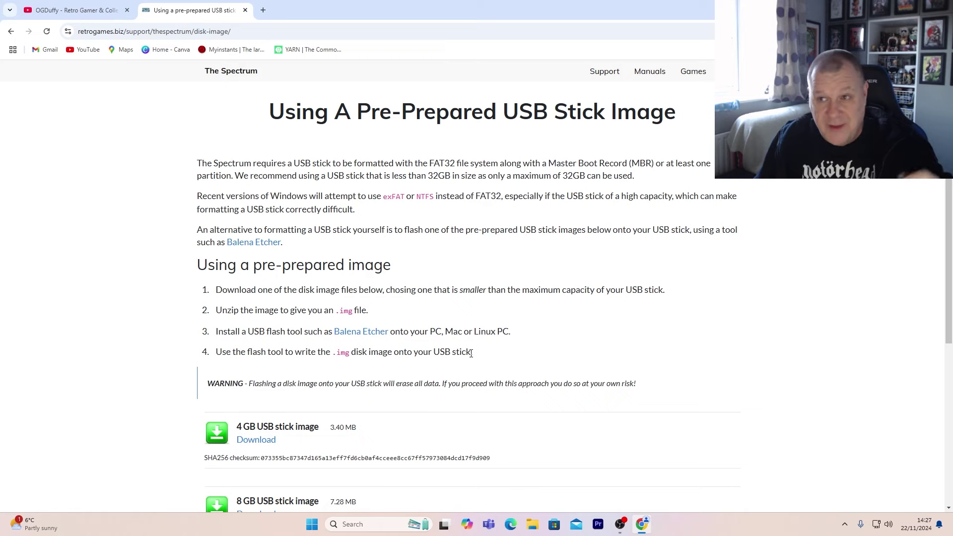
scroll(436, 381, down, 4)
scroll(443, 377, down, 1)
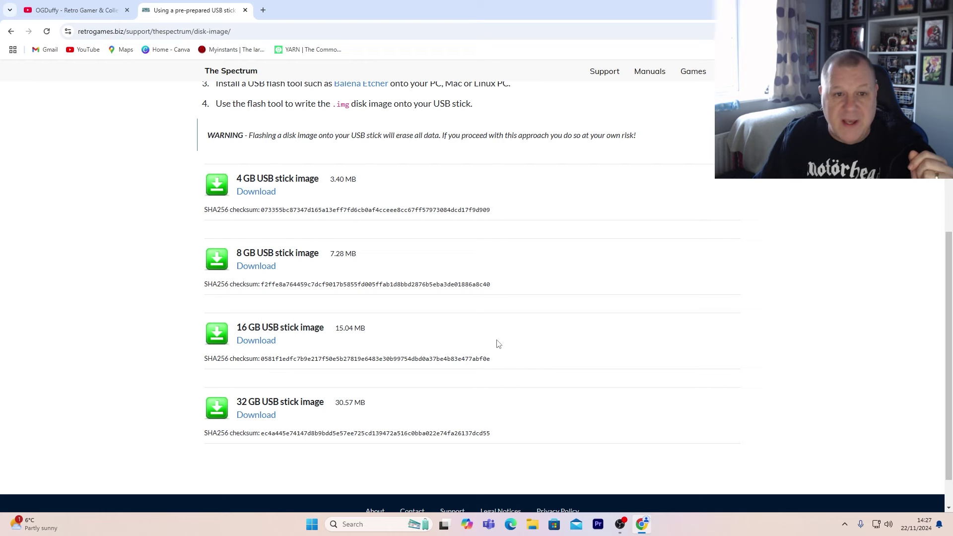
scroll(453, 307, up, 2)
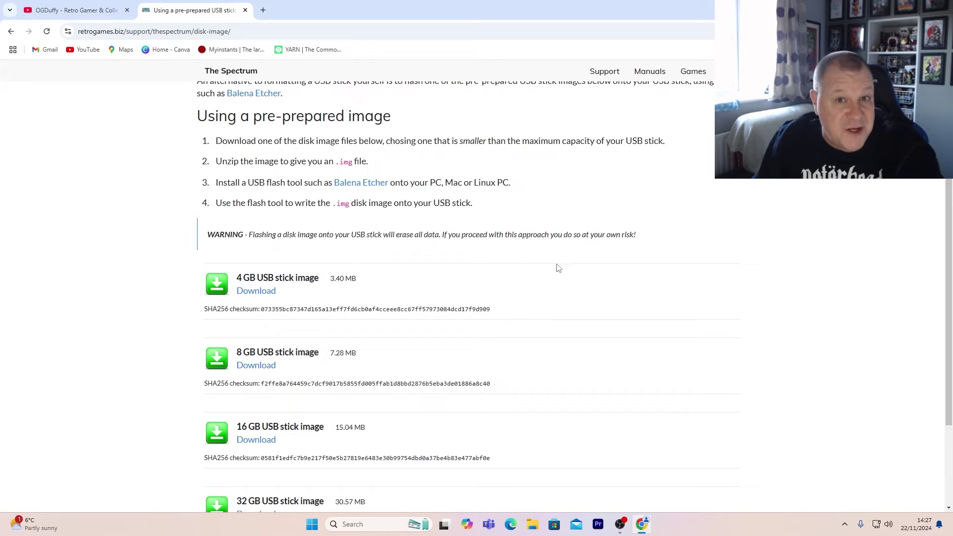
scroll(567, 263, down, 1)
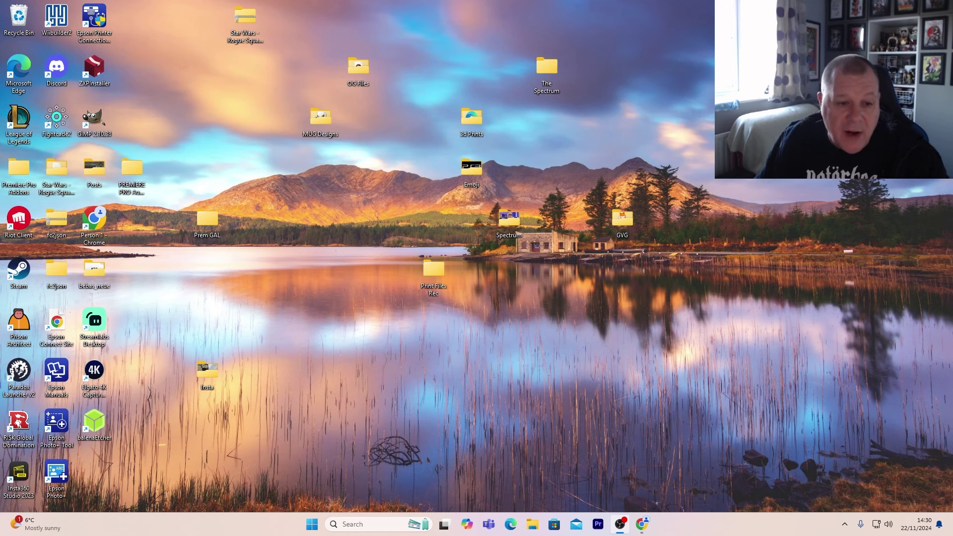
Move the retrogames_usbstick_8gb zip from Downloads into the desktop's The Spectrum folder
click(532, 524)
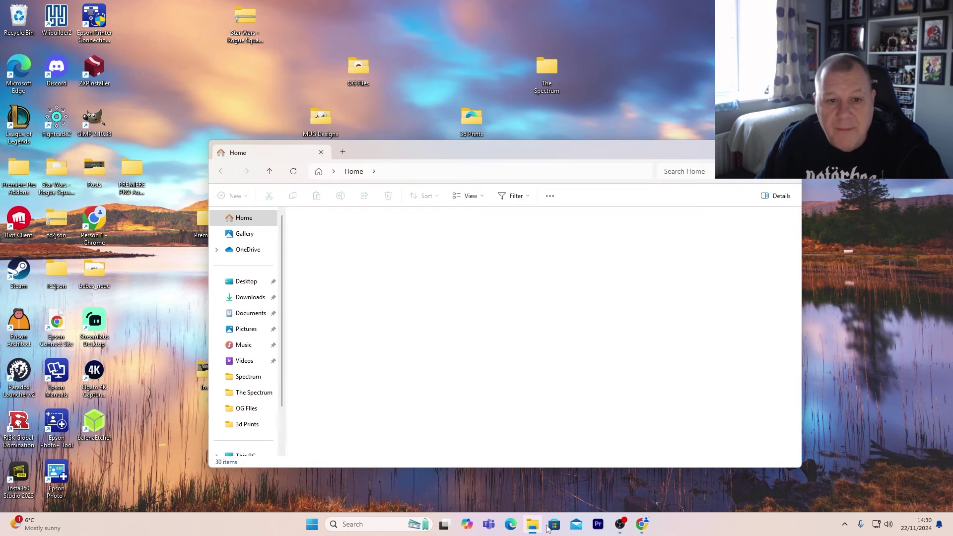
click(248, 299)
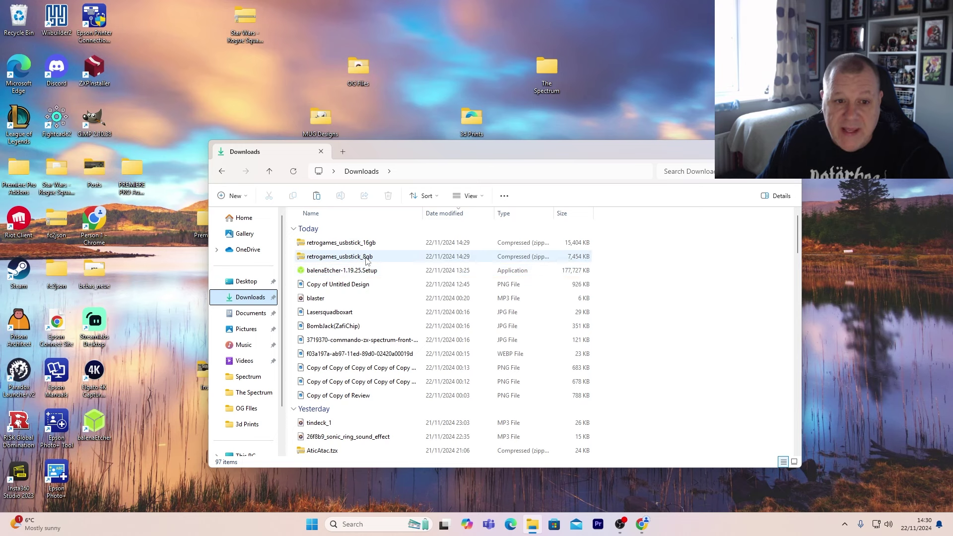
drag(367, 259, 549, 69)
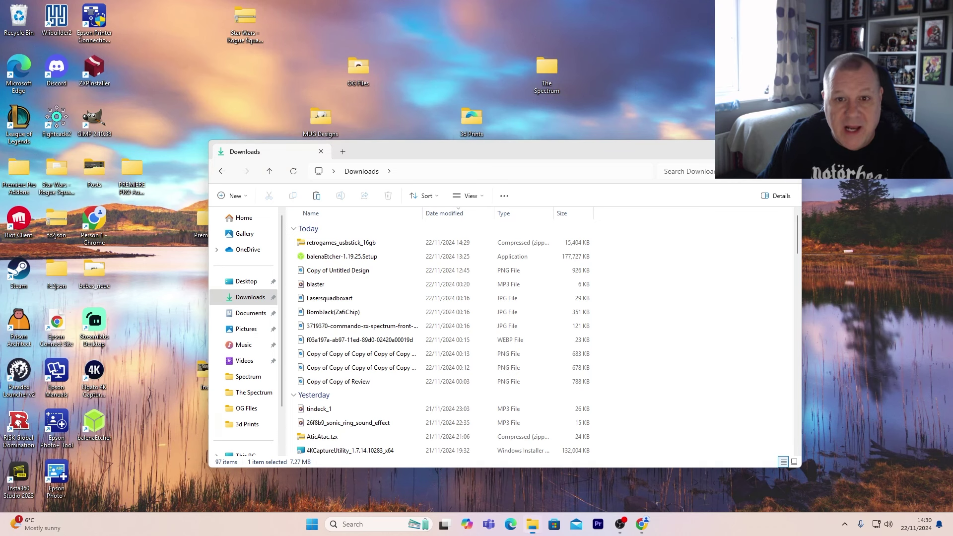
click(789, 150)
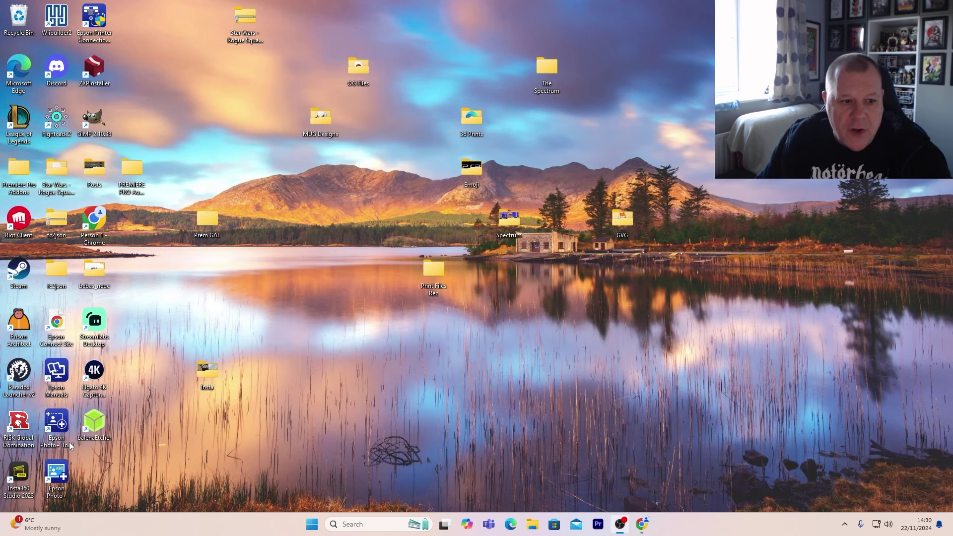
Launch balenaEtcher, load the retrogames_usbstick_8gb image as source, and bring up the target drive list
double_click(101, 427)
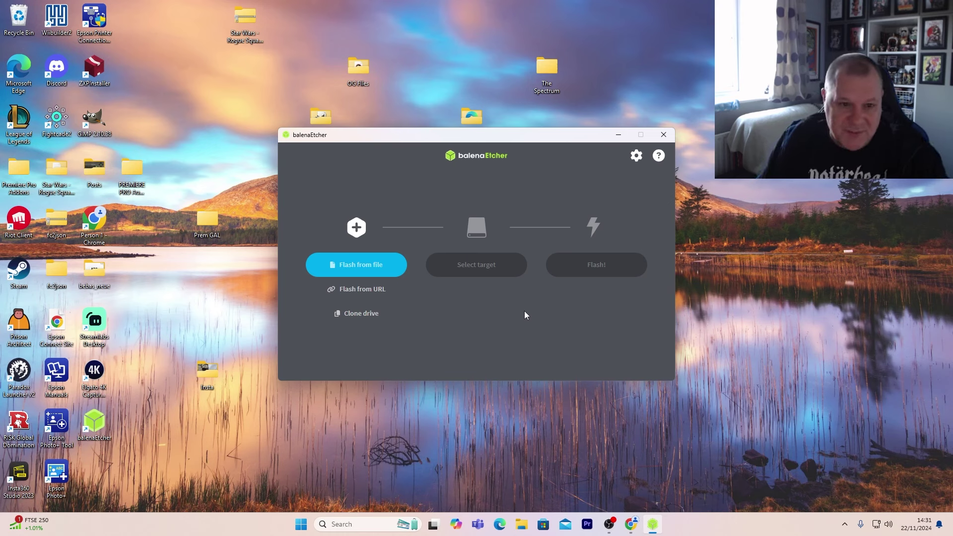
click(378, 271)
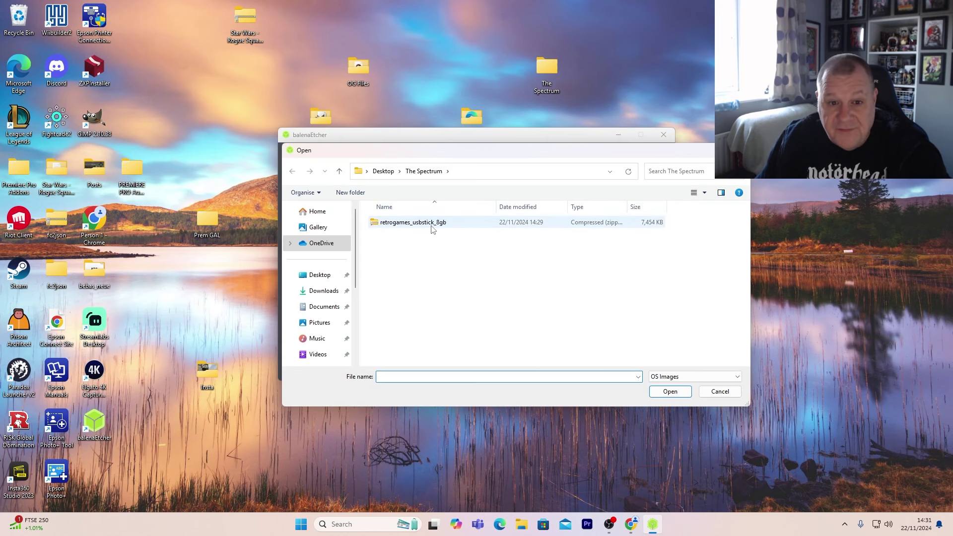
double_click(432, 226)
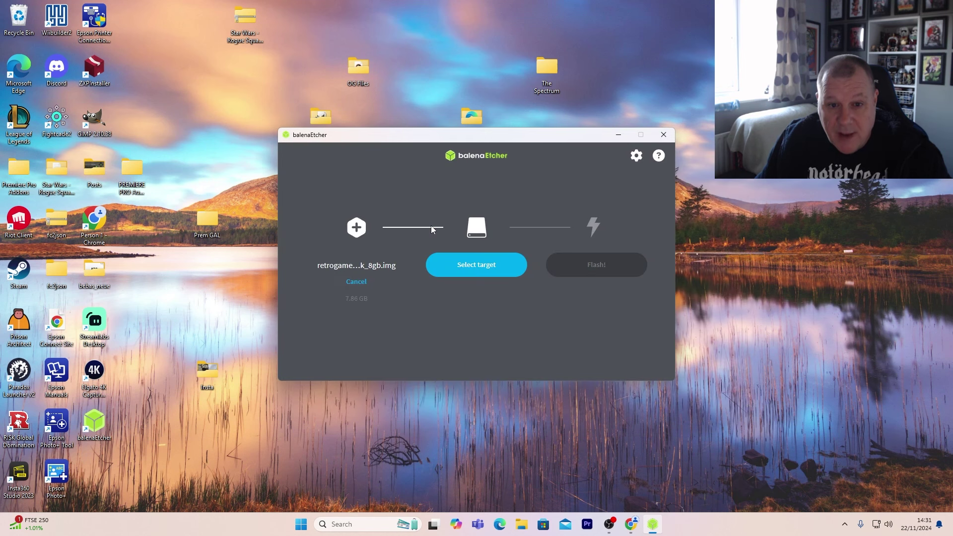
click(478, 268)
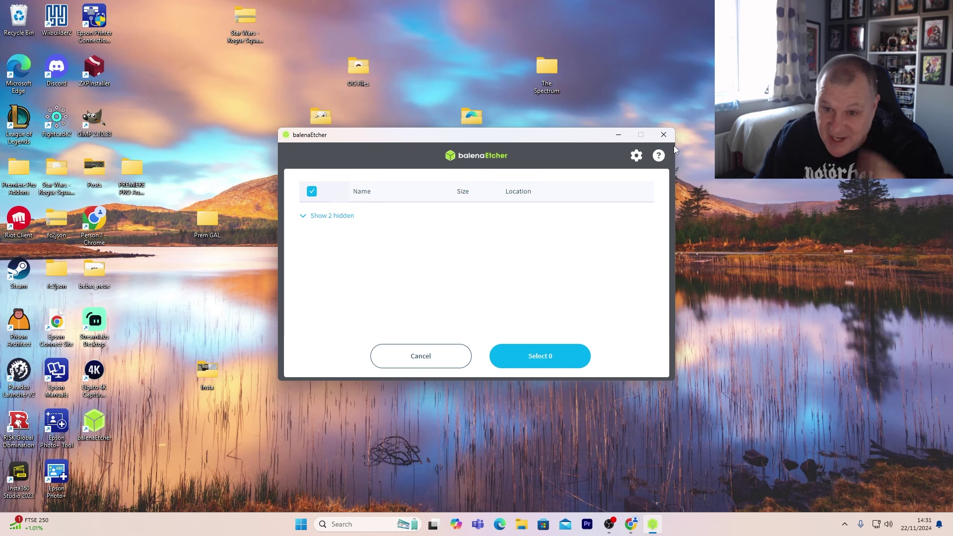
Flash the 8 GB image to the USB stick and close balenaEtcher after Flash Completed
click(664, 135)
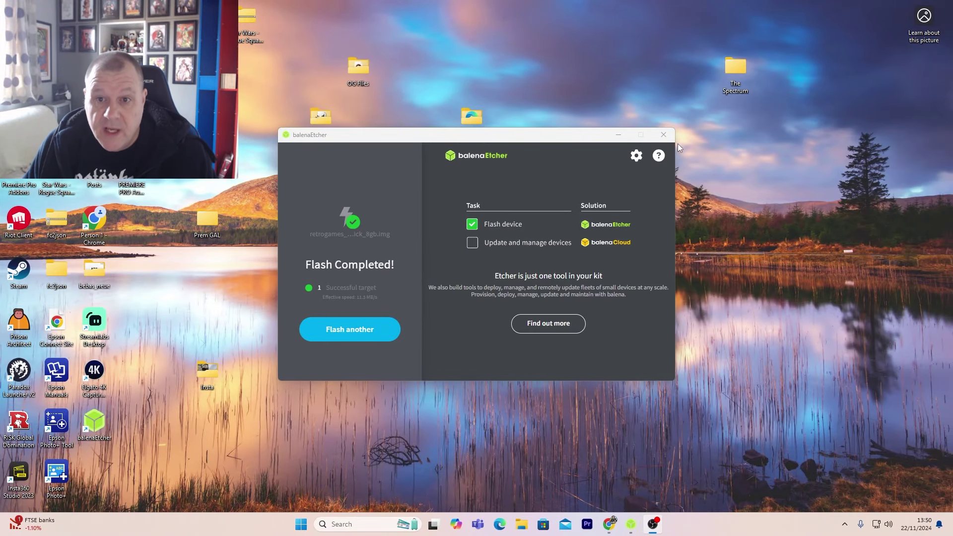
click(663, 135)
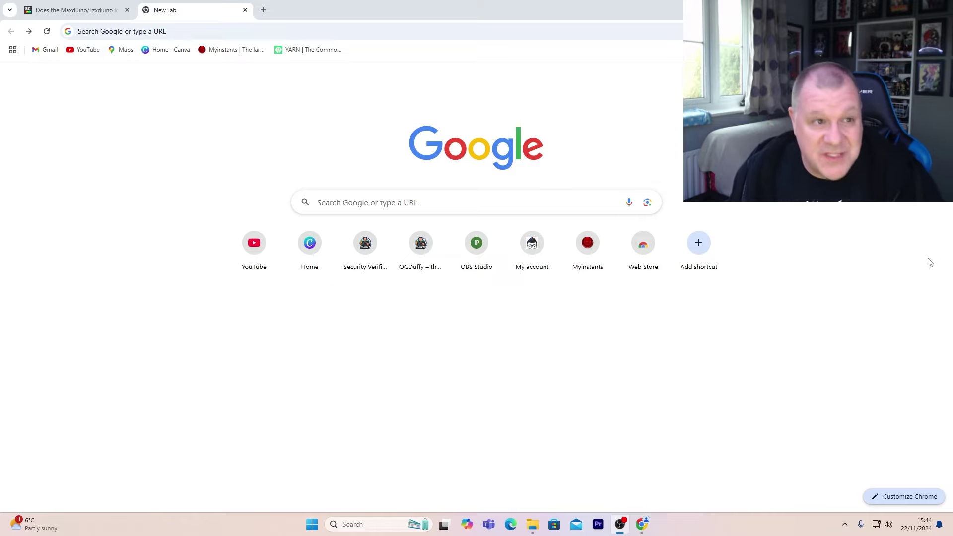
Return to the 'spectrum roms' Google results and open the World of Spectrum Classic archive
click(30, 32)
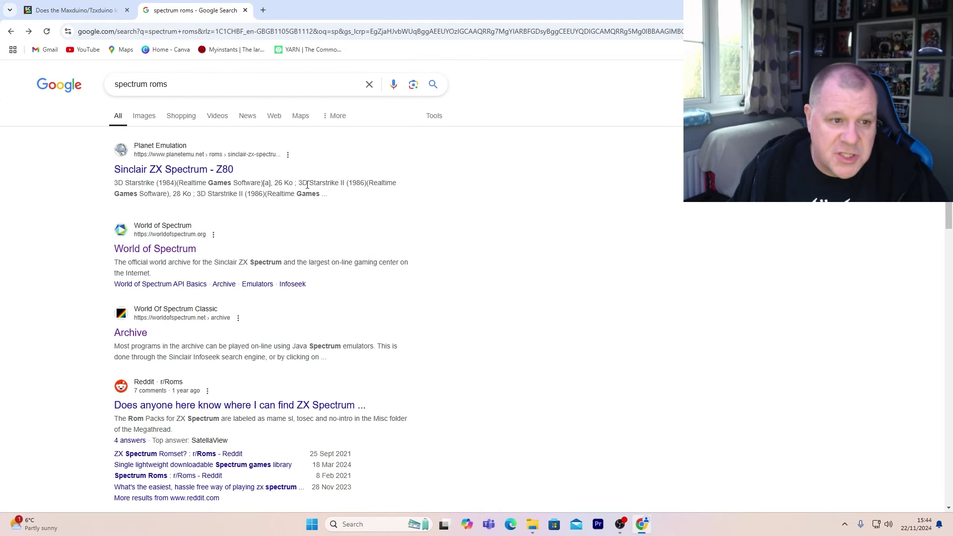
scroll(290, 190, down, 2)
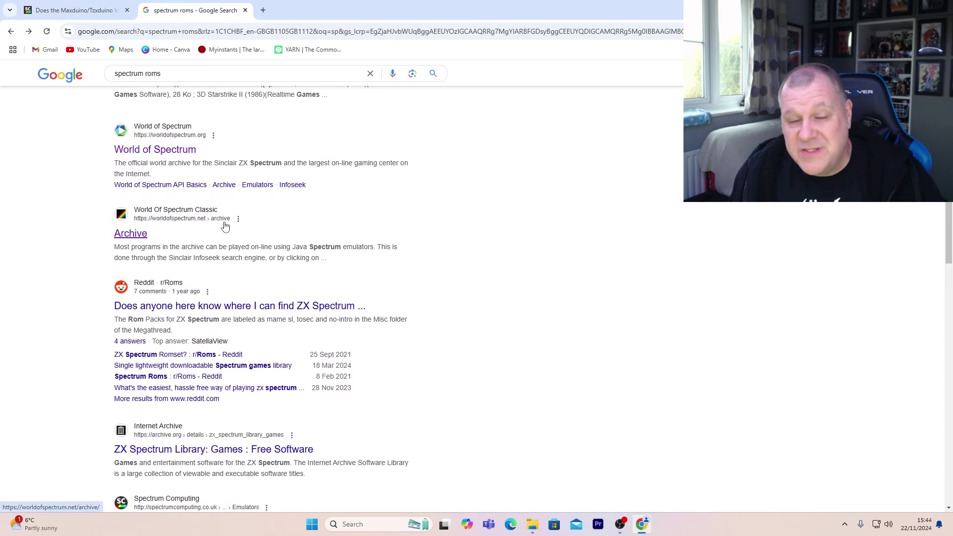
click(149, 235)
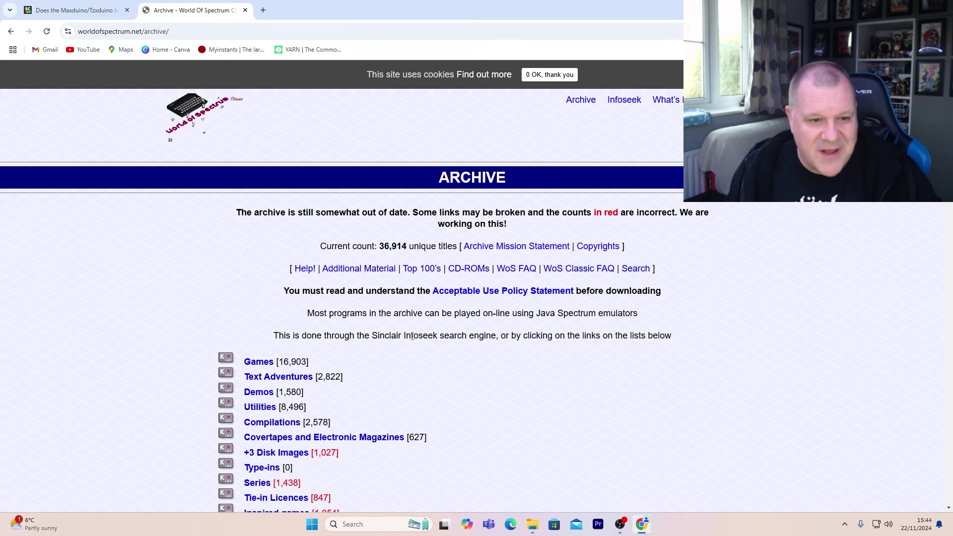
List the archive's games starting with R and scroll the list to locate Rambo
click(258, 361)
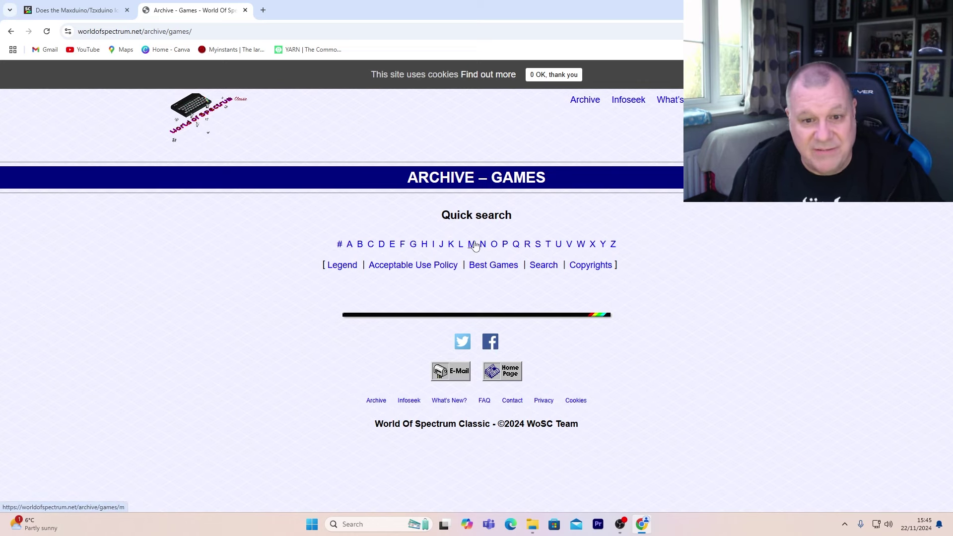
click(527, 245)
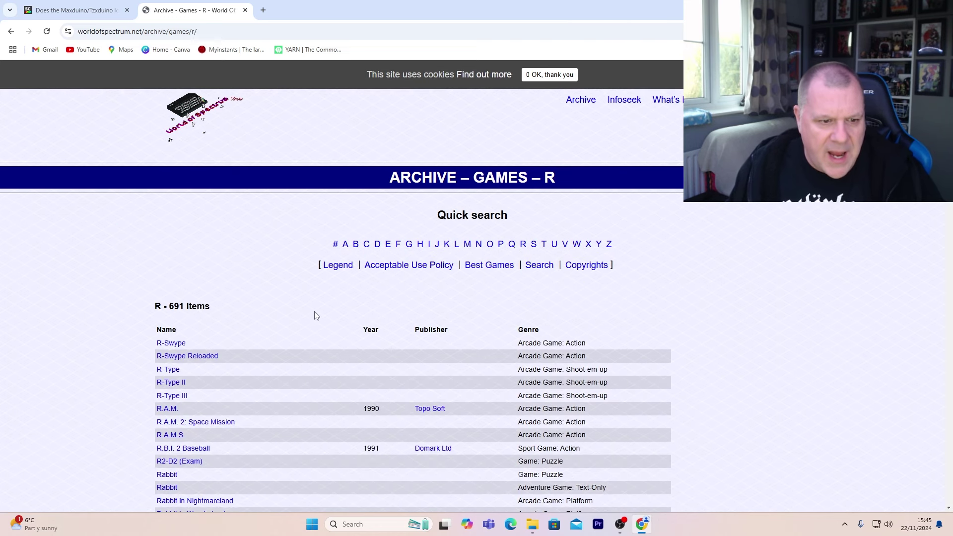
scroll(314, 312, down, 2)
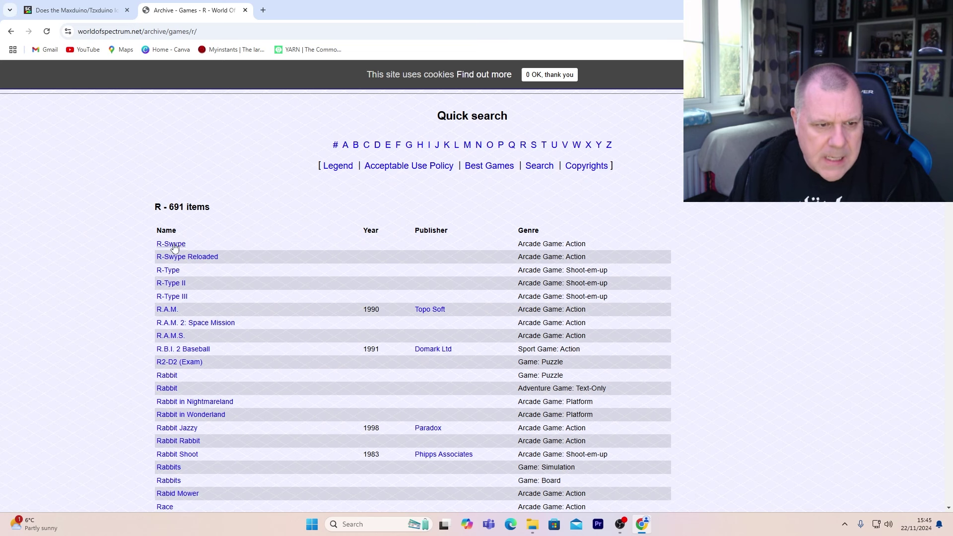
scroll(281, 293, down, 3)
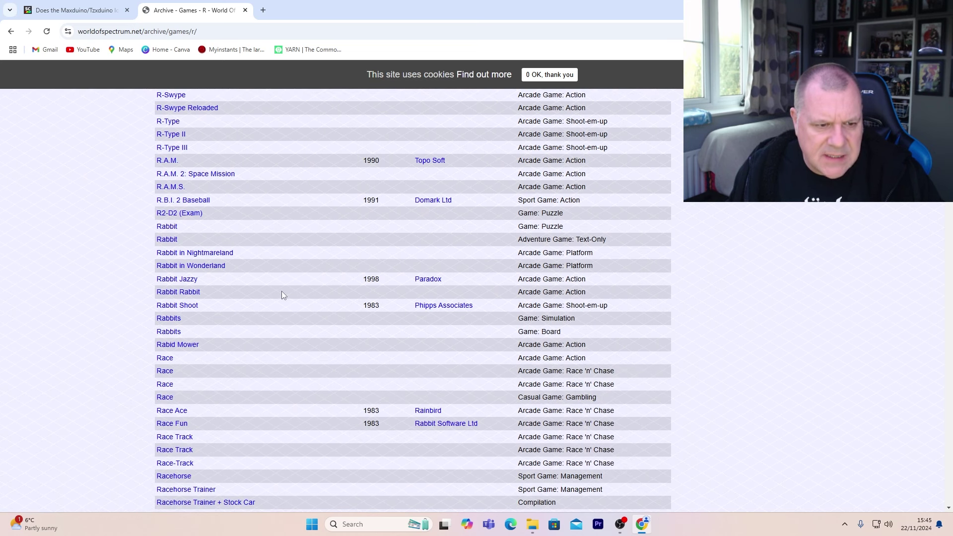
scroll(282, 293, down, 10)
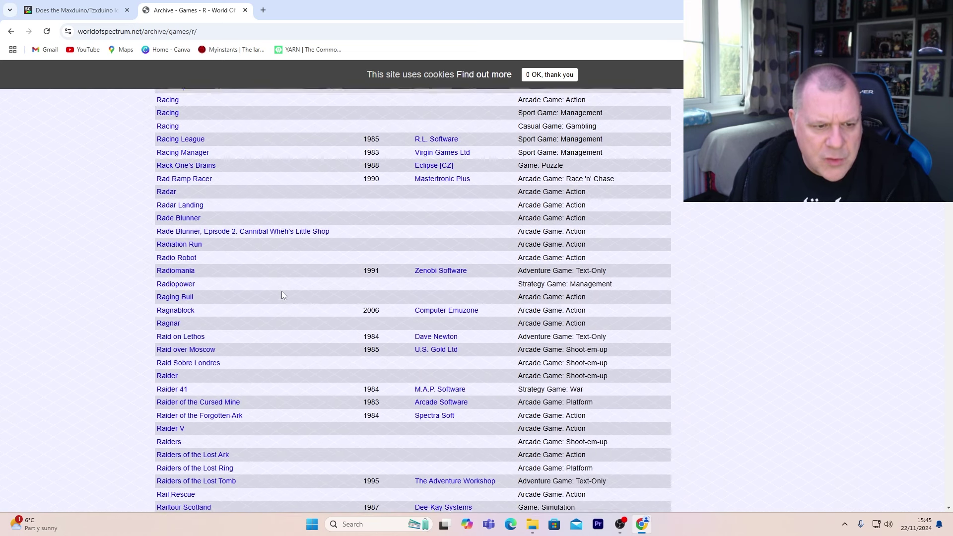
scroll(281, 293, down, 3)
scroll(281, 295, down, 14)
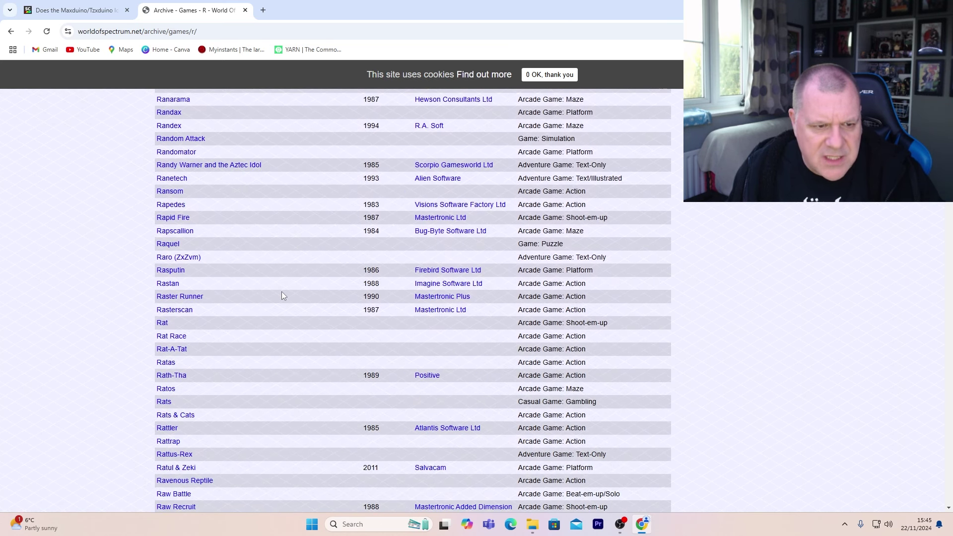
scroll(281, 295, up, 1)
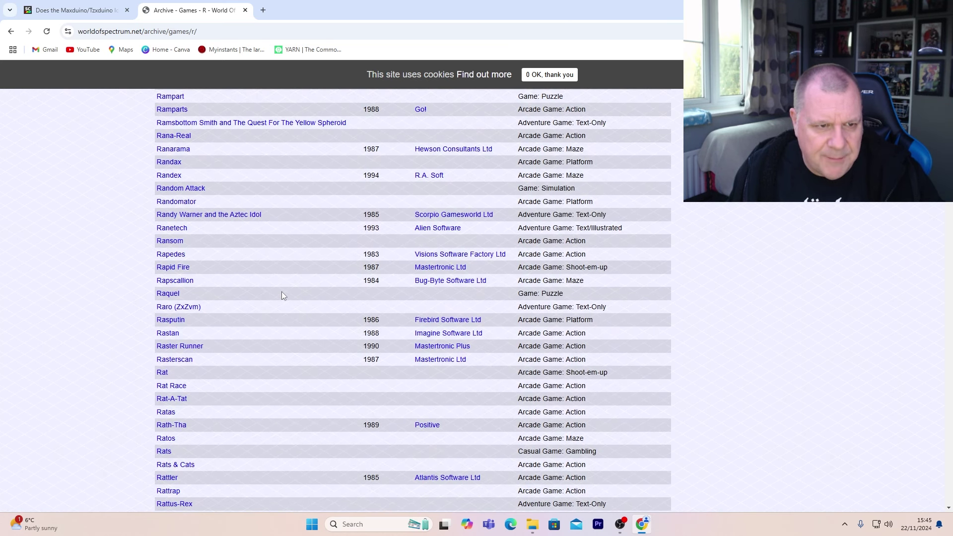
scroll(266, 255, up, 2)
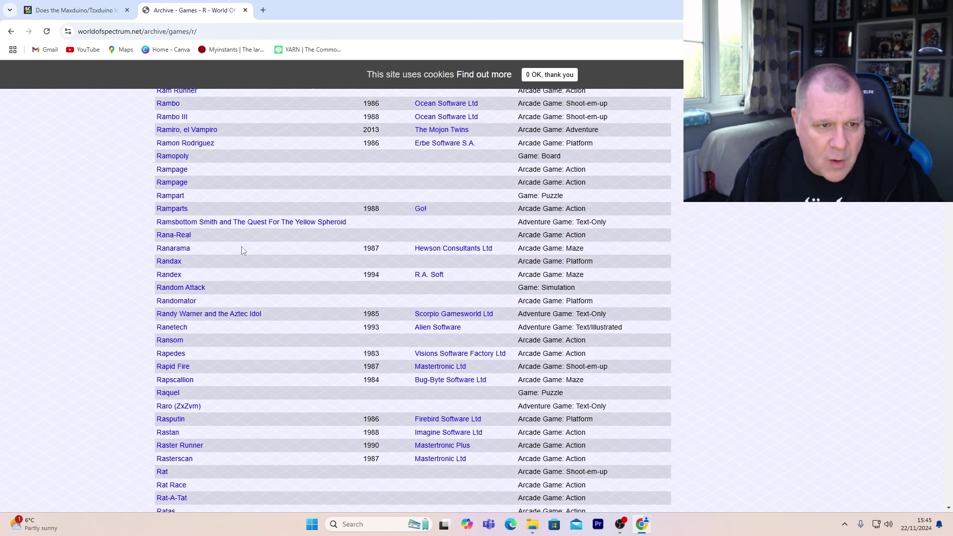
scroll(240, 246, up, 3)
Open the Rambo game page and download its Rambo.tap.zip and Rambo.tzx.zip tape images
click(168, 252)
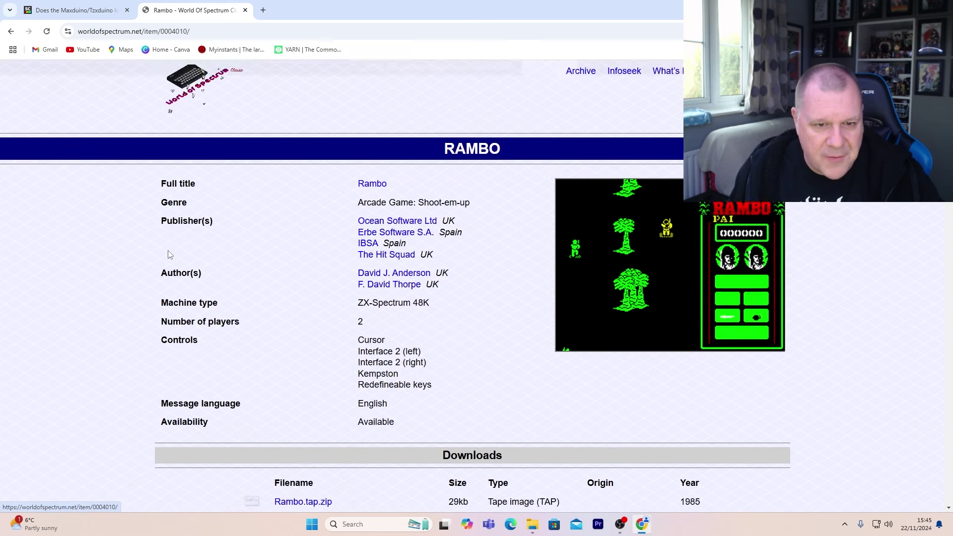
scroll(455, 323, down, 3)
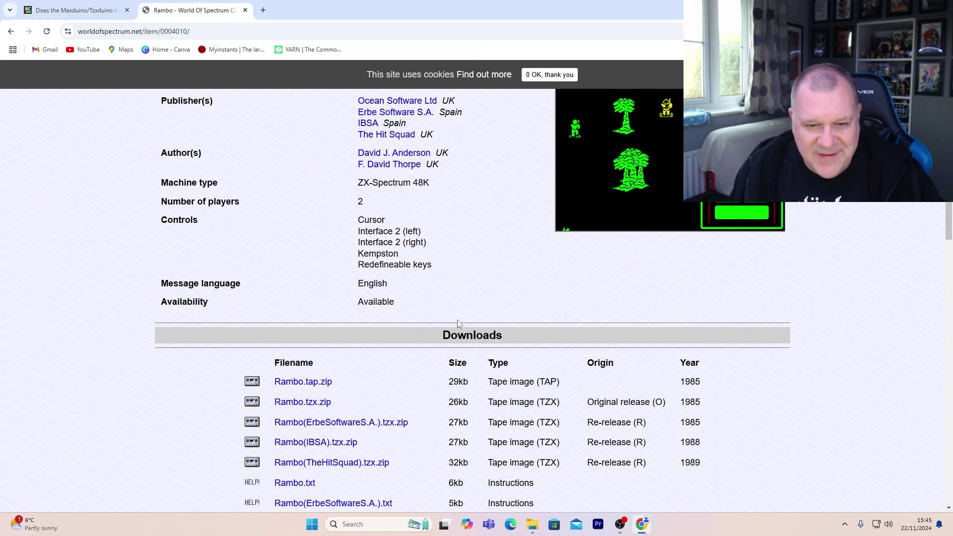
scroll(457, 323, down, 2)
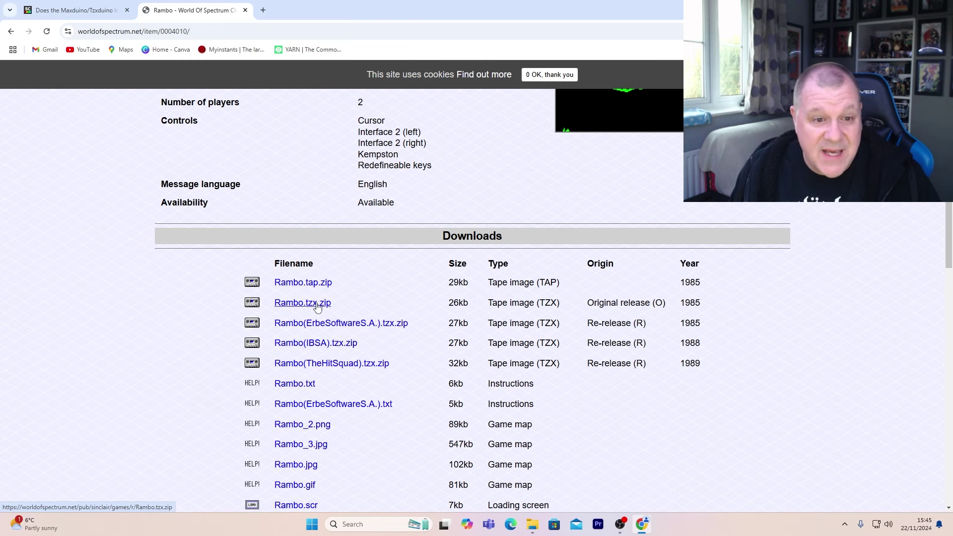
click(318, 287)
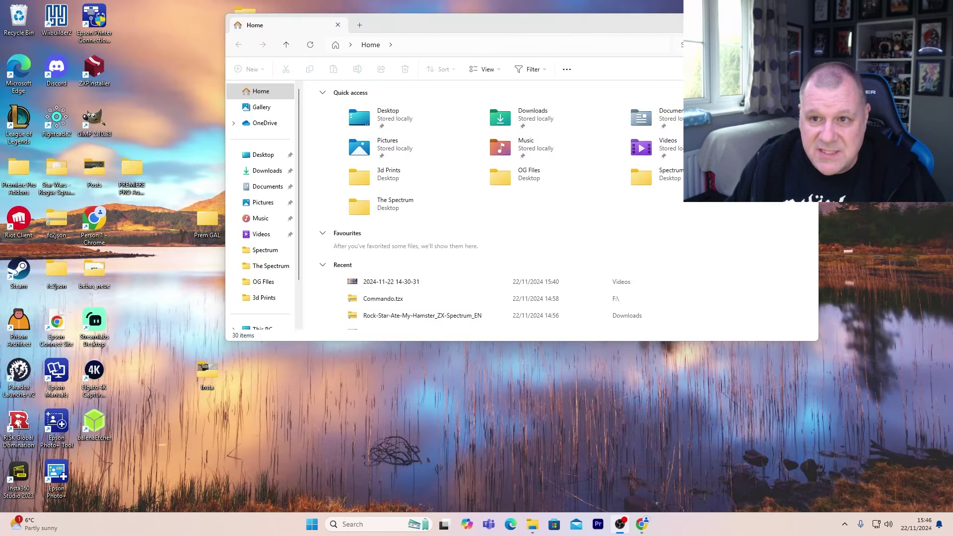
Close the browser and show the Downloads folder in File Explorer
key(alt+F4)
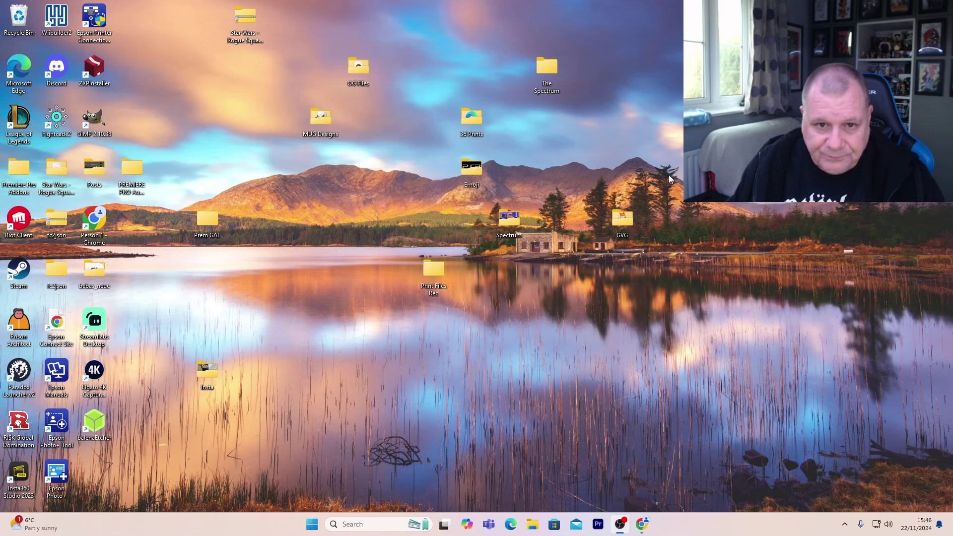
click(530, 524)
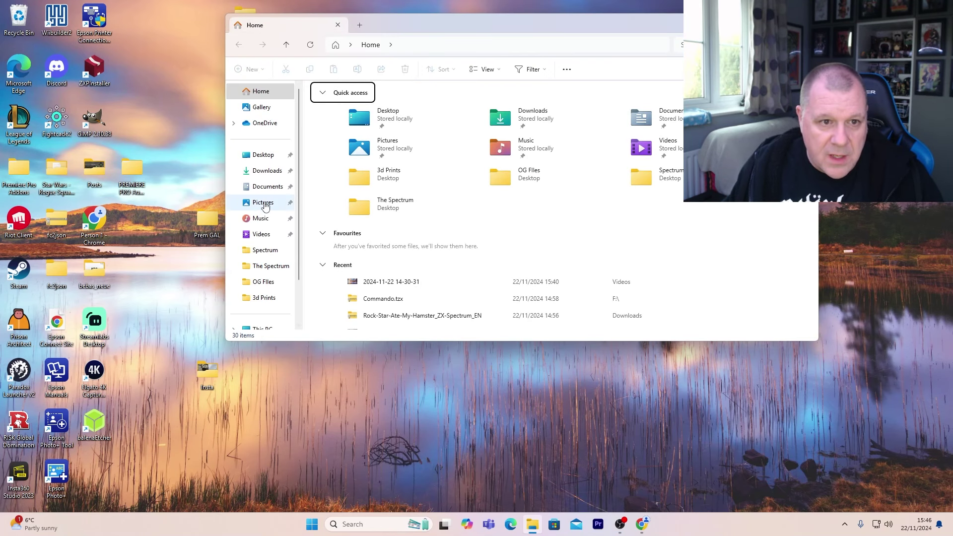
click(274, 171)
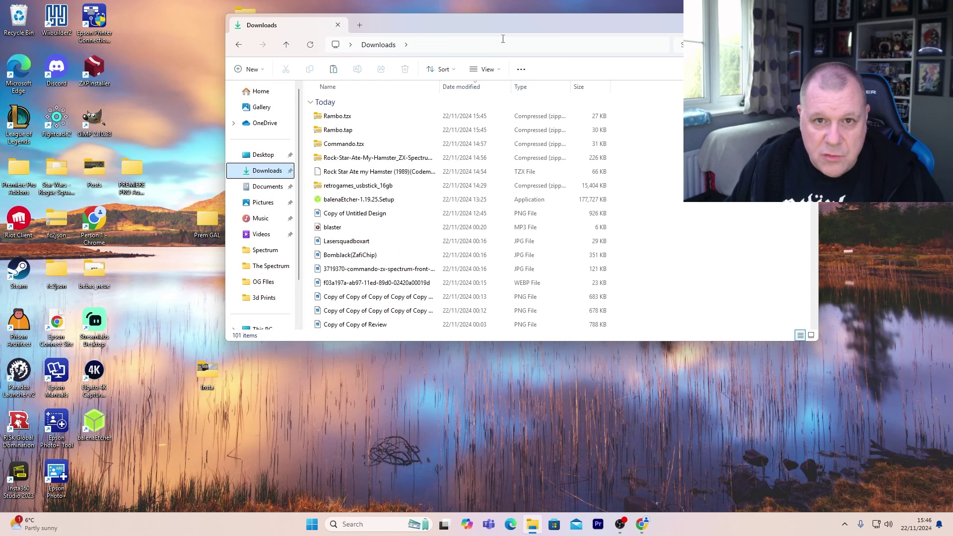
drag(517, 30, 485, 285)
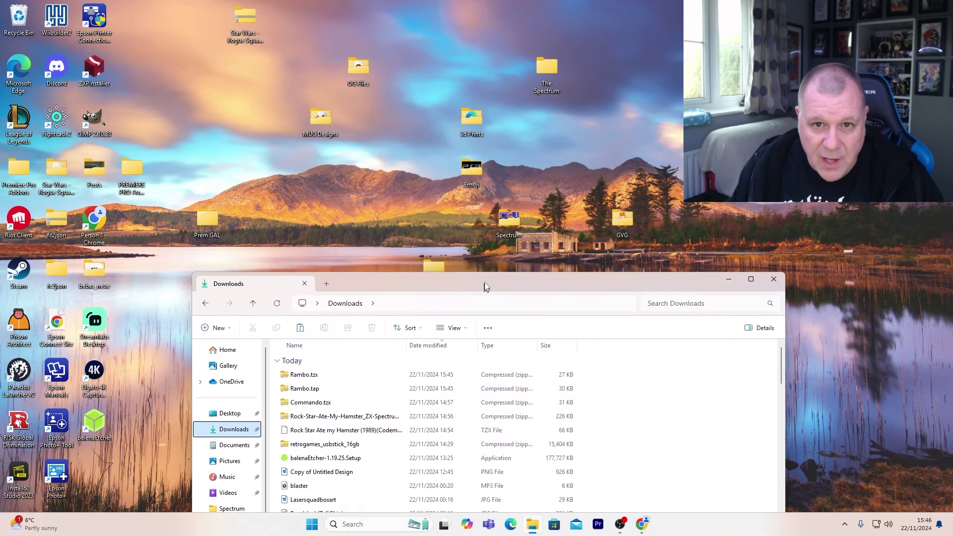
Move Rambo.tzx and Rambo.tap into the desktop's The Spectrum folder and open it
click(331, 375)
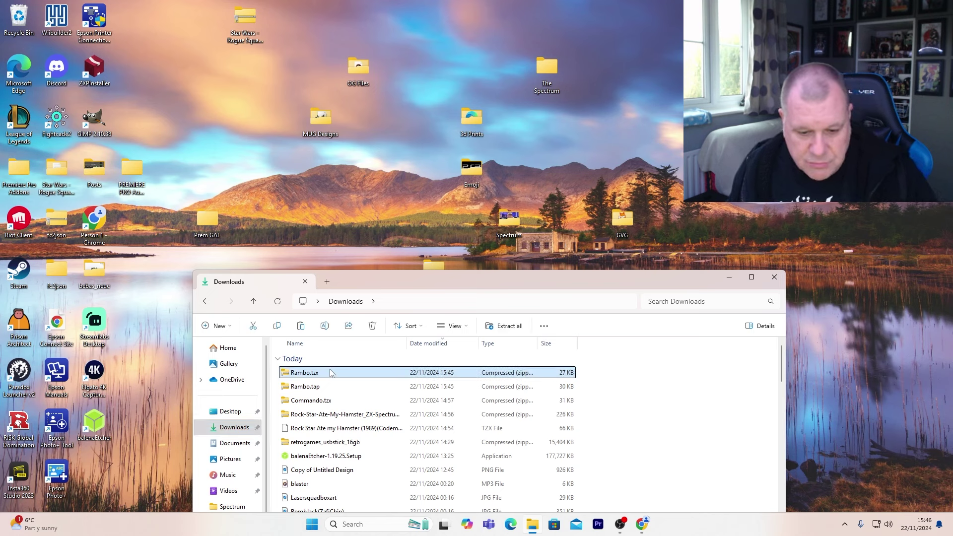
shift+click(325, 389)
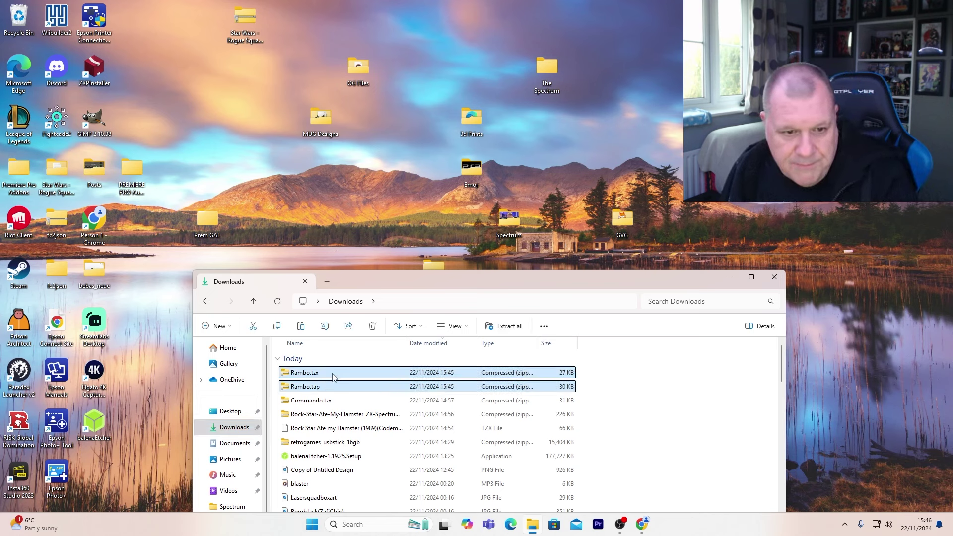
drag(325, 387, 543, 71)
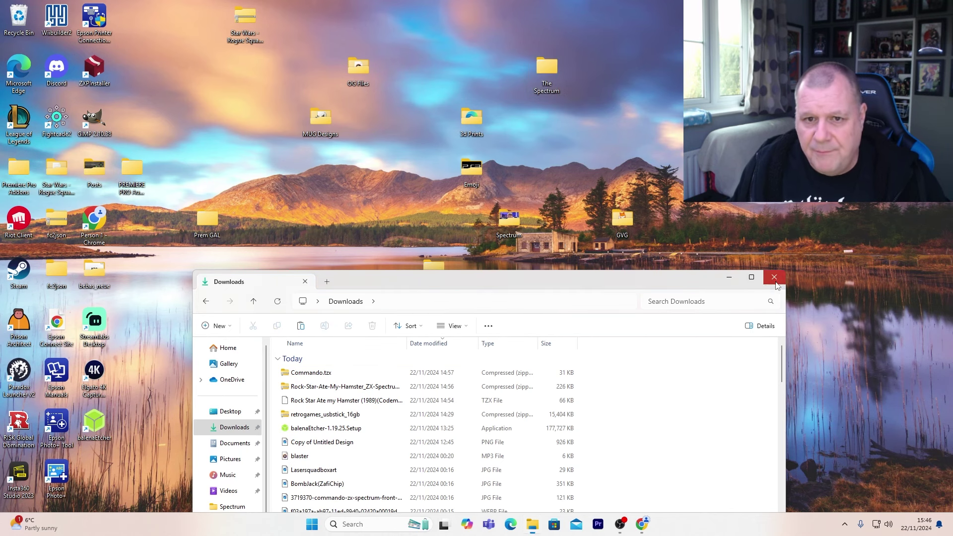
click(774, 277)
double_click(545, 64)
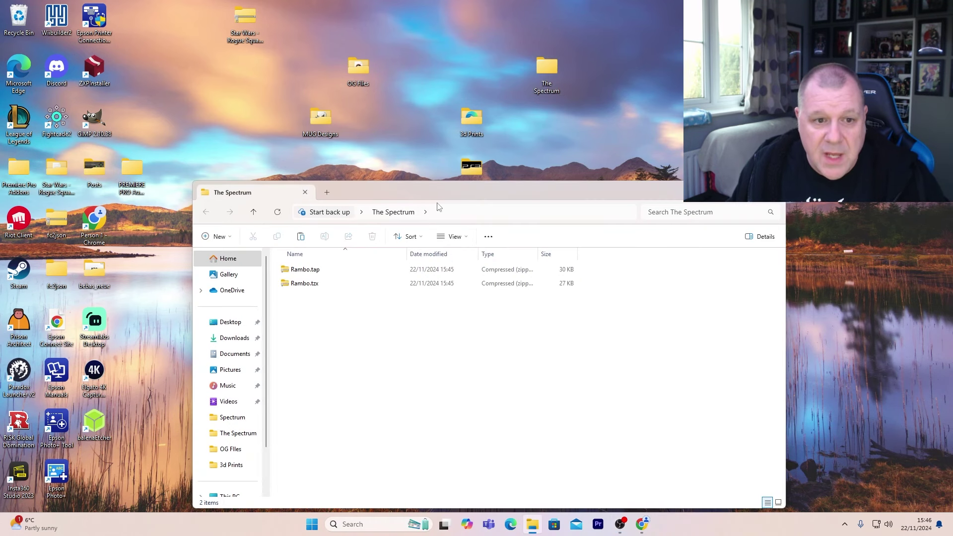
right_click(328, 277)
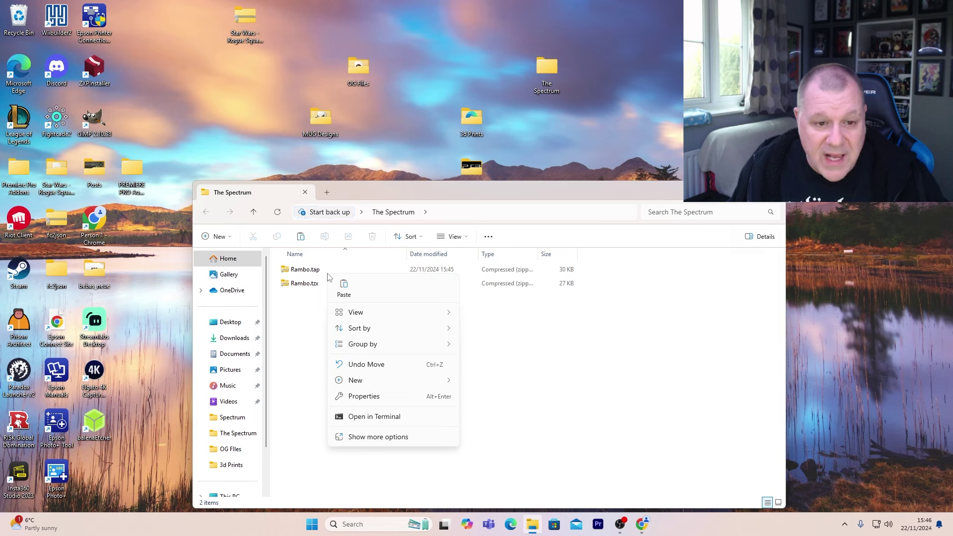
Extract the Rambo.tap archive into its own folder
click(307, 325)
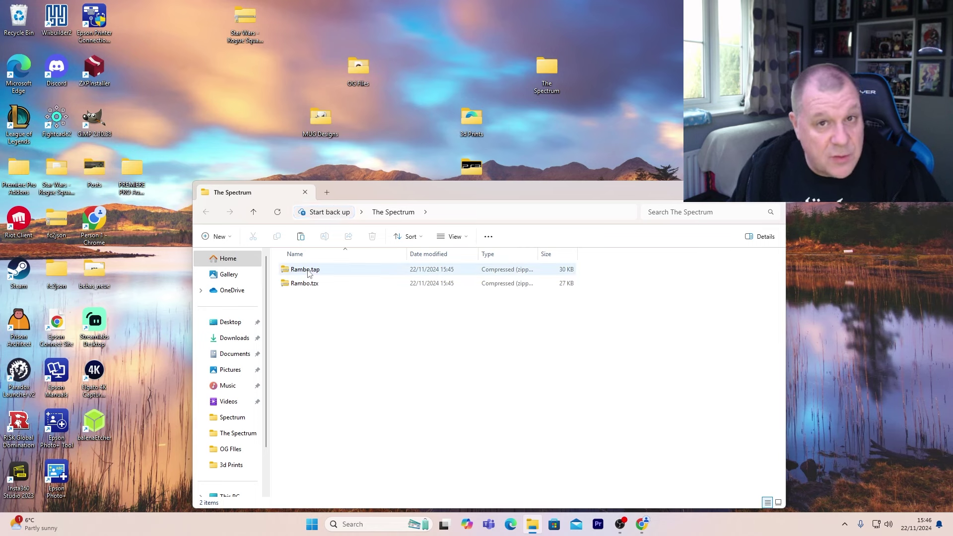
right_click(307, 273)
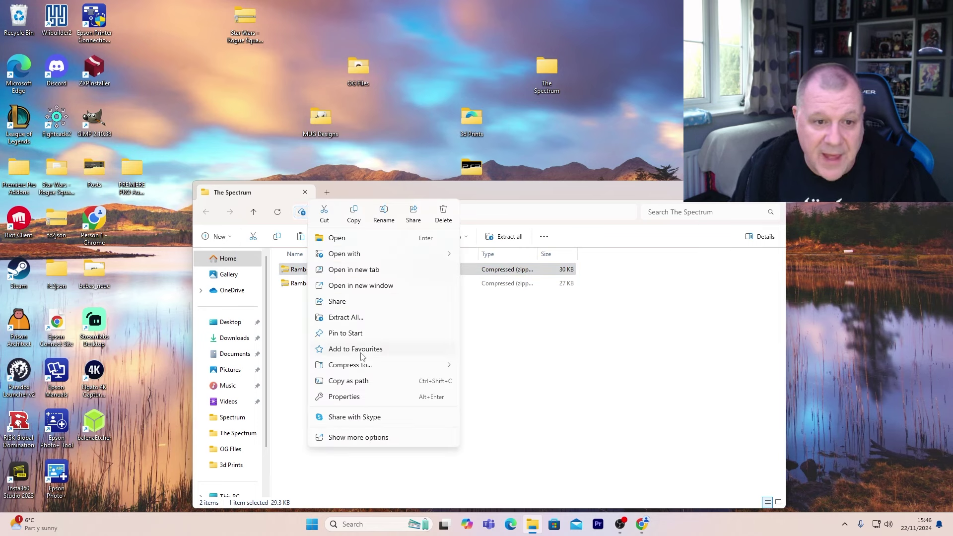
click(346, 317)
click(566, 357)
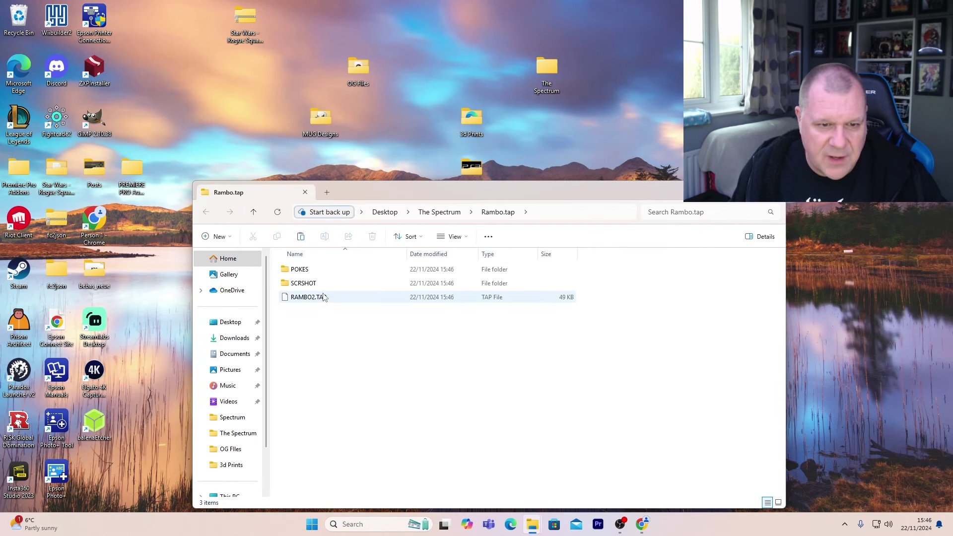
Back in The Spectrum folder, extract the Rambo.tzx archive into its own folder
click(253, 213)
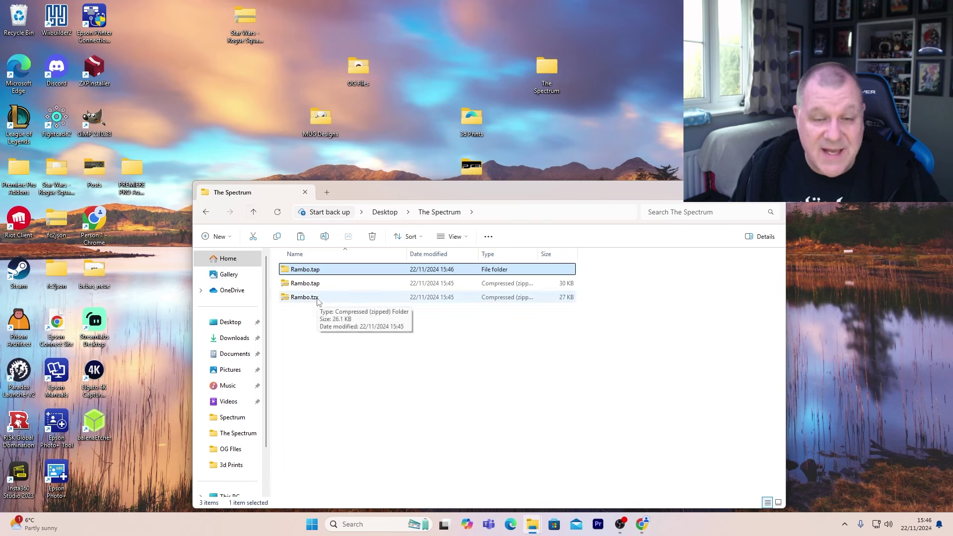
right_click(317, 299)
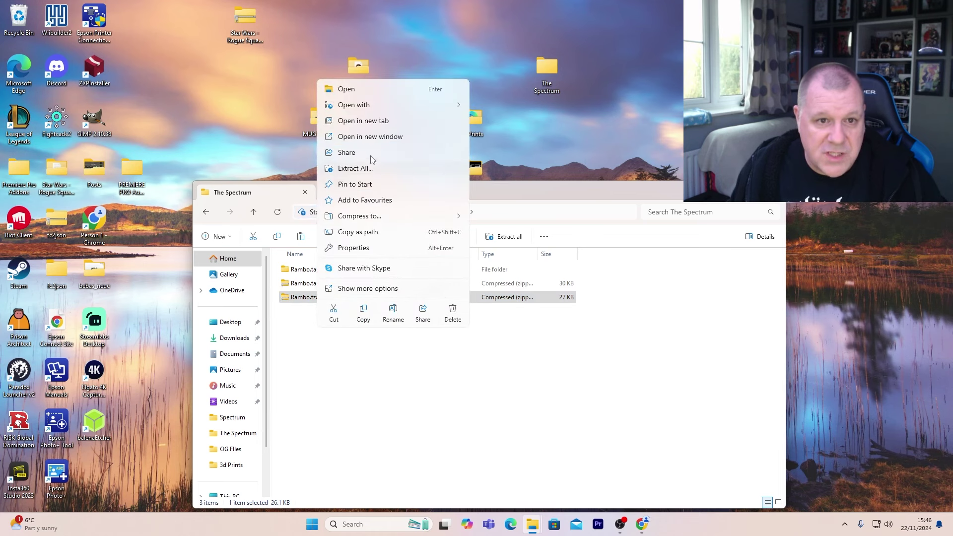
click(392, 168)
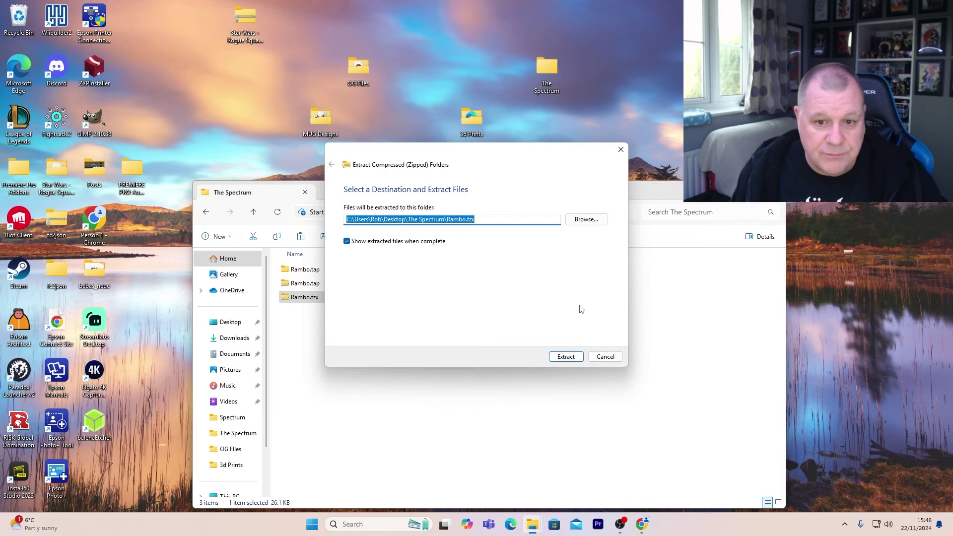
click(565, 356)
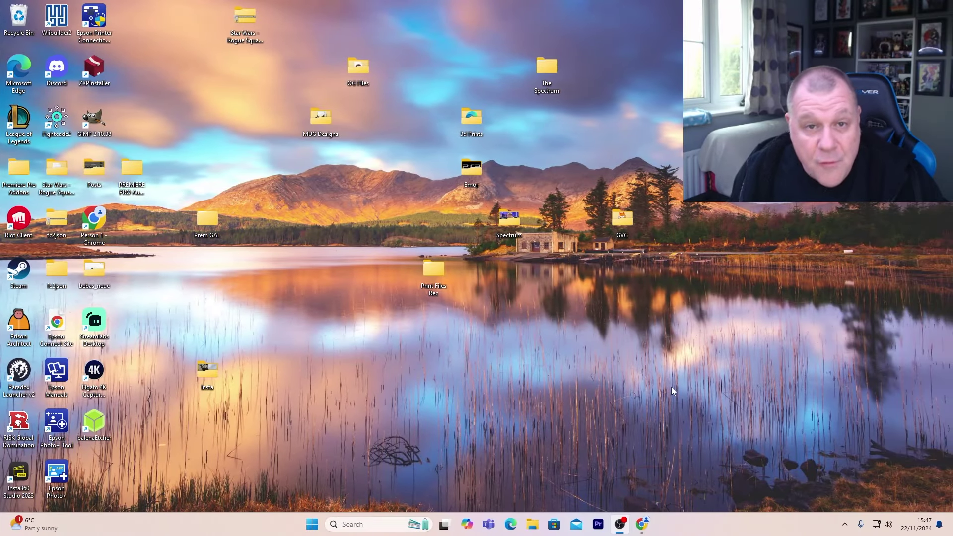
Open the RETROGAMES (F:) USB stick in File Explorer and place its window lower left
click(532, 524)
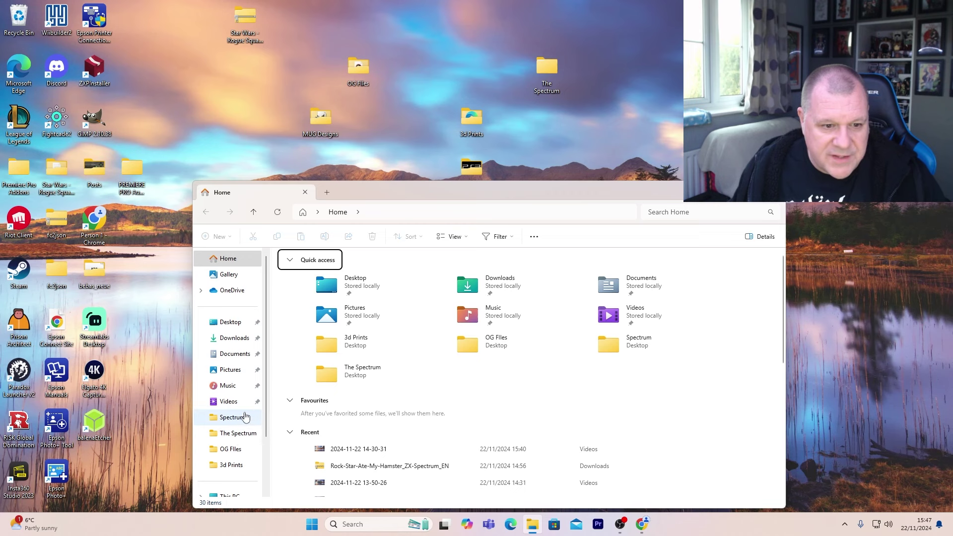
scroll(245, 417, down, 2)
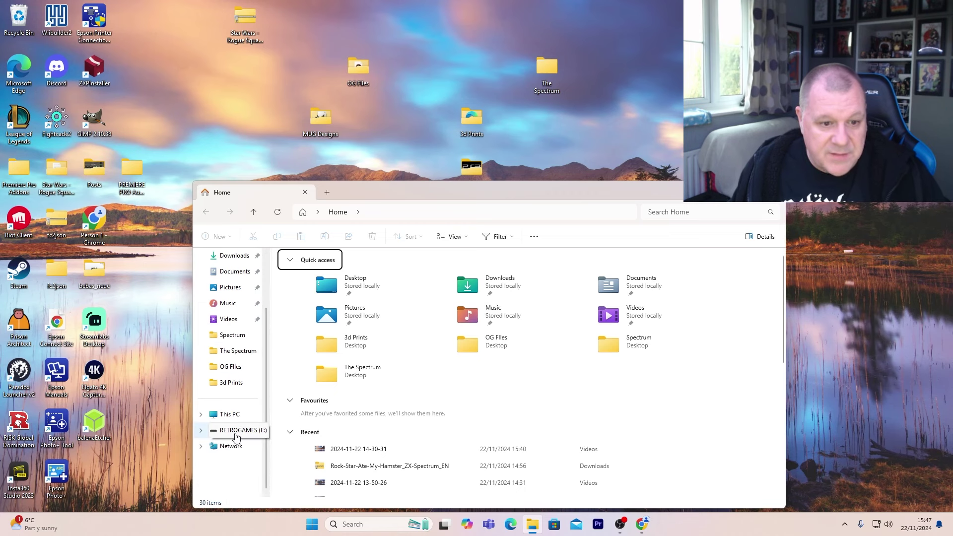
click(249, 432)
drag(476, 189, 366, 300)
Copy RAMBO2.TAP from The Spectrum's extracted Rambo.tap folder onto the USB stick
double_click(559, 67)
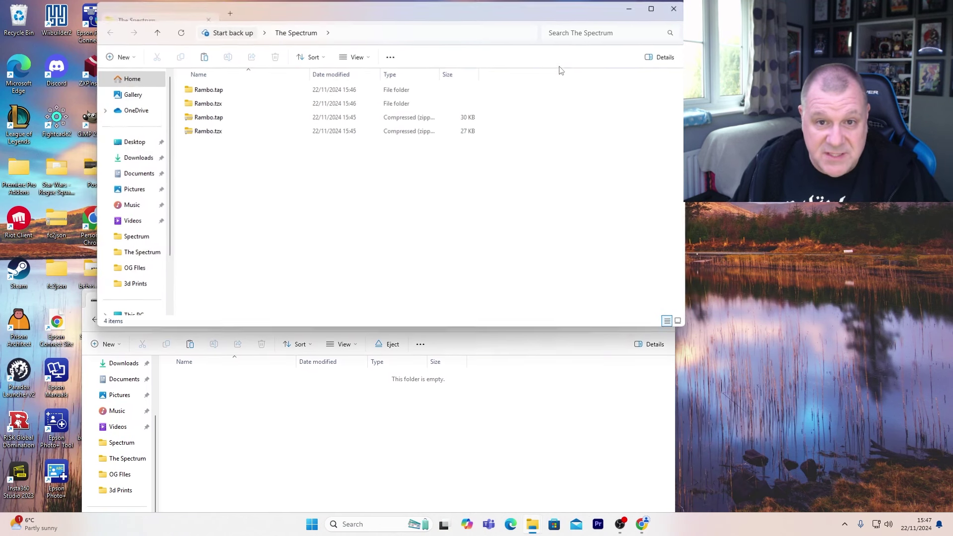
double_click(243, 92)
drag(312, 14, 718, 15)
drag(617, 116, 251, 440)
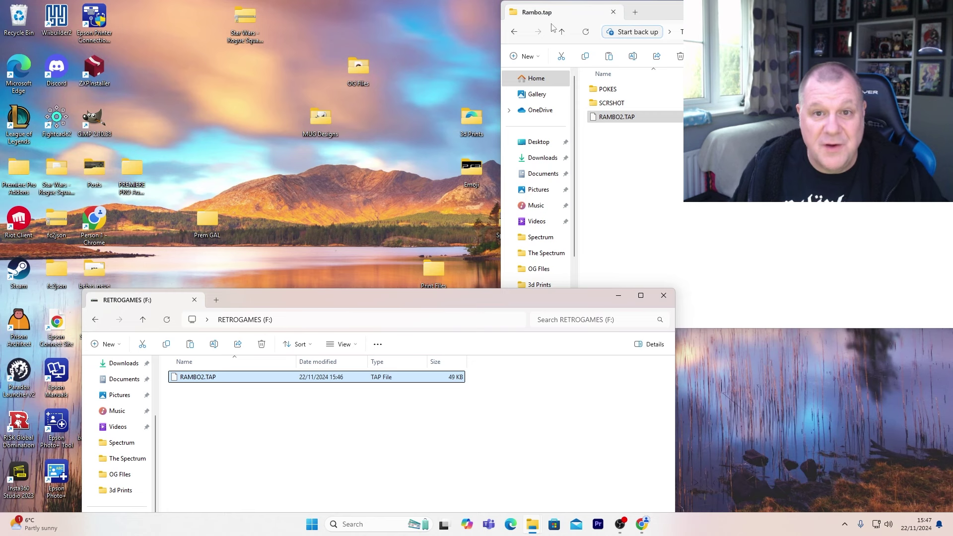
Copy Rambo.tzx from the extracted Rambo.tzx folder onto the USB stick
click(563, 34)
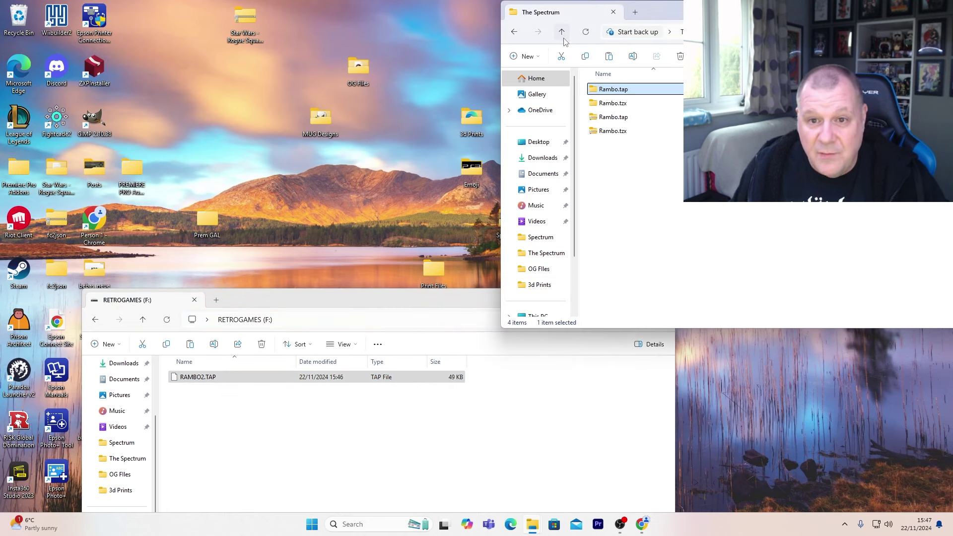
double_click(615, 103)
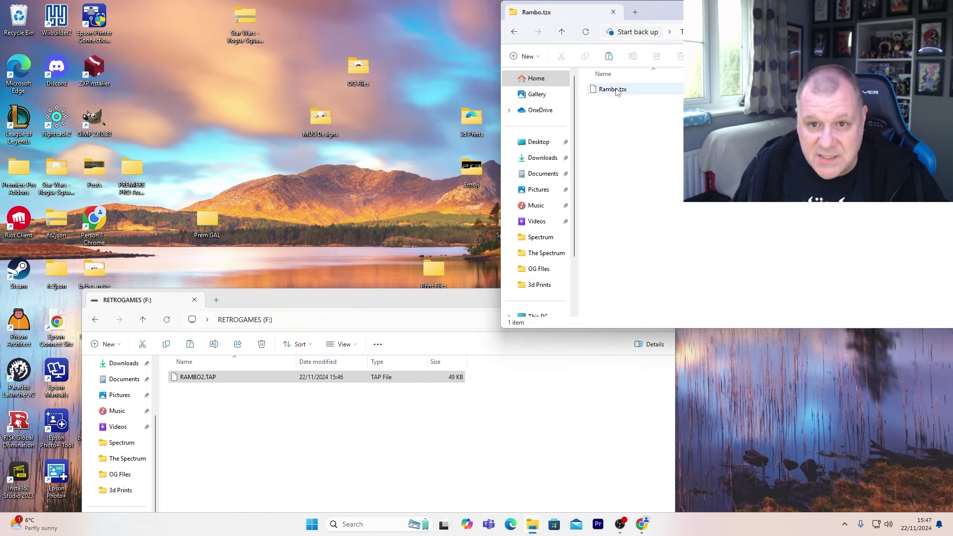
drag(615, 91, 262, 444)
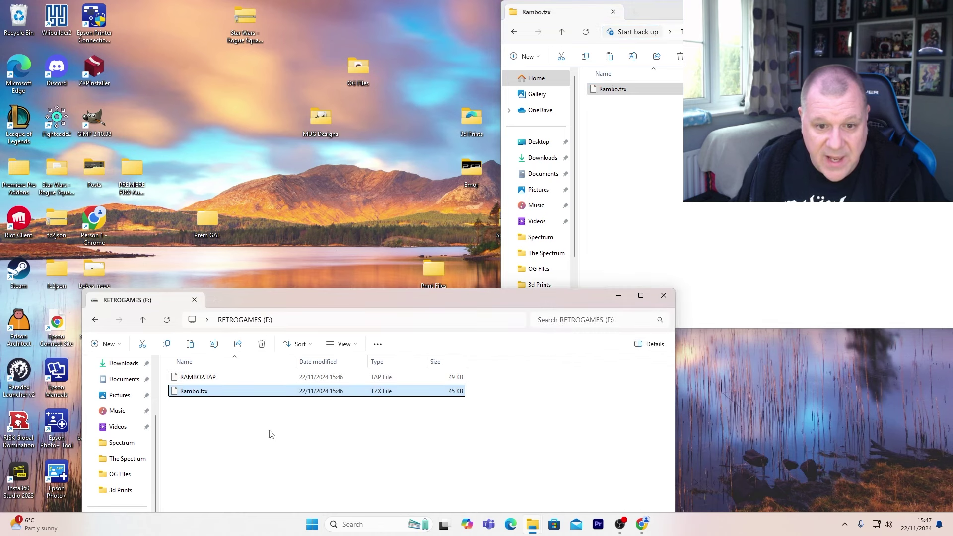
Close the Rambo.tzx folder window and the RETROGAMES (F:) window
drag(660, 12, 446, 18)
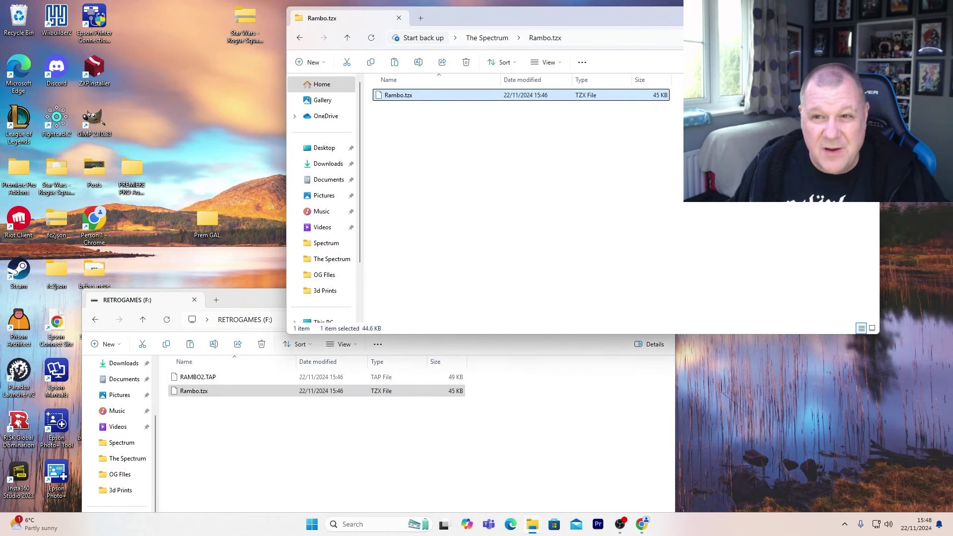
click(868, 13)
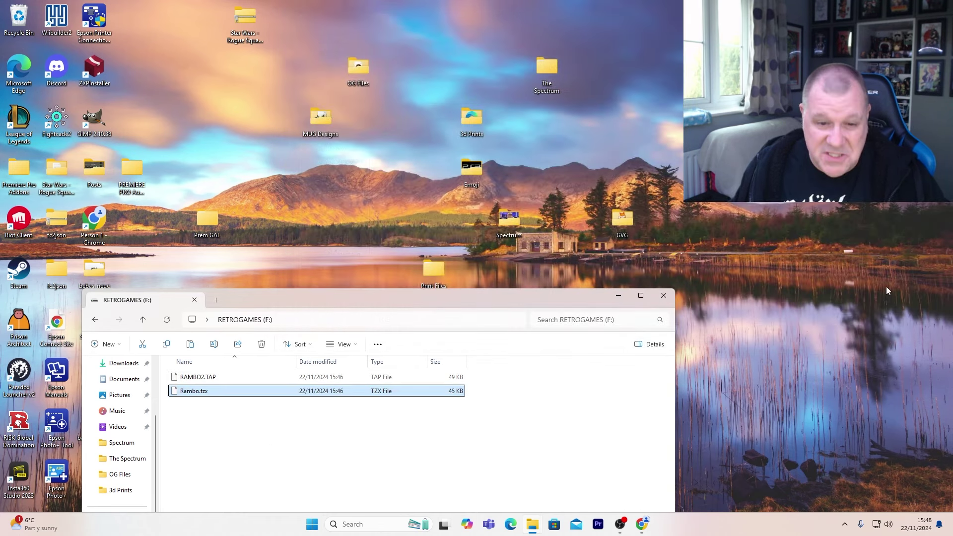
click(663, 296)
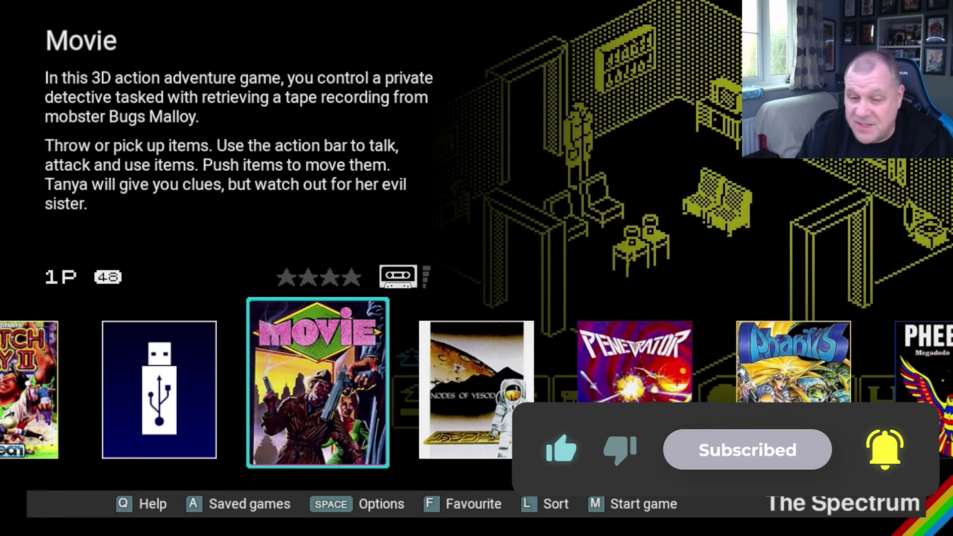
Browse the USB Media Access files and make RAMBO2 the current media
key(Left)
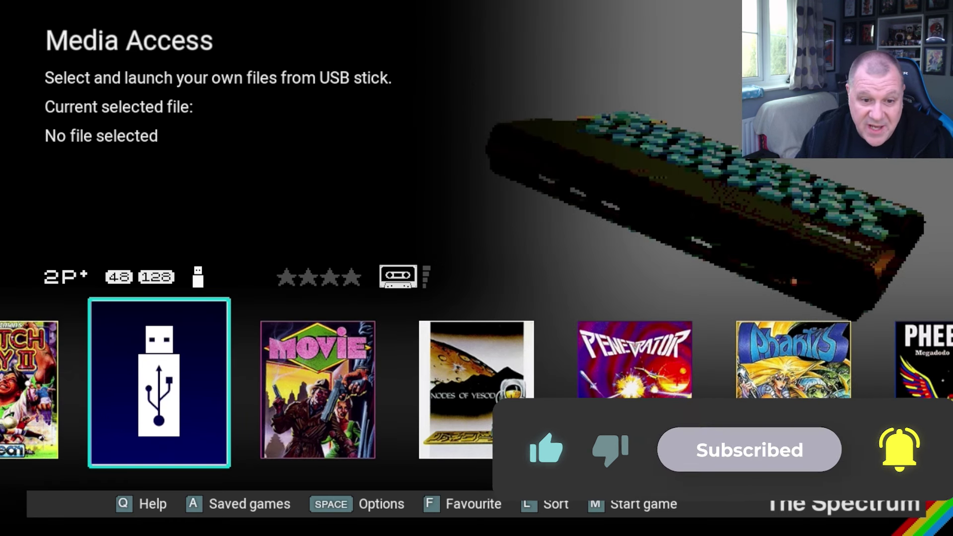
key(Right)
key(Right)
key(Left)
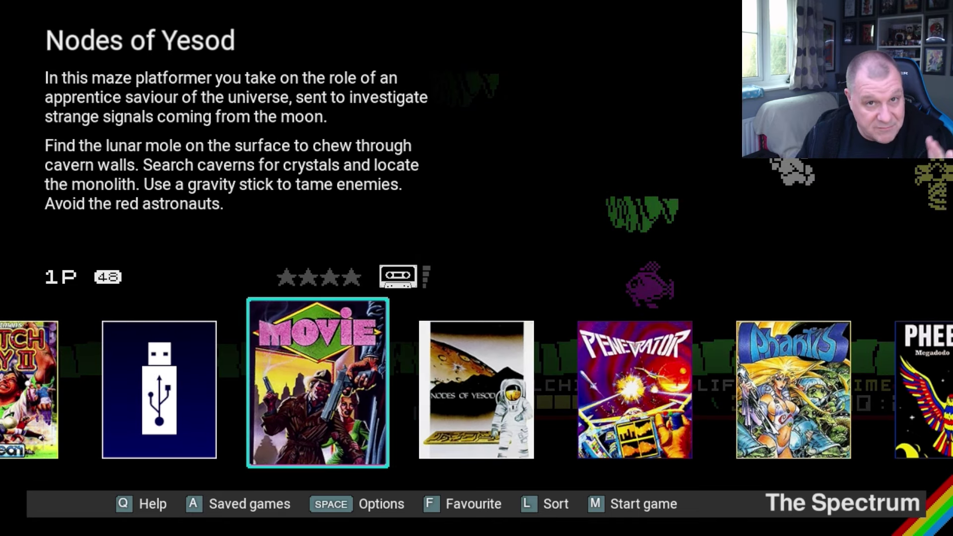
key(Left)
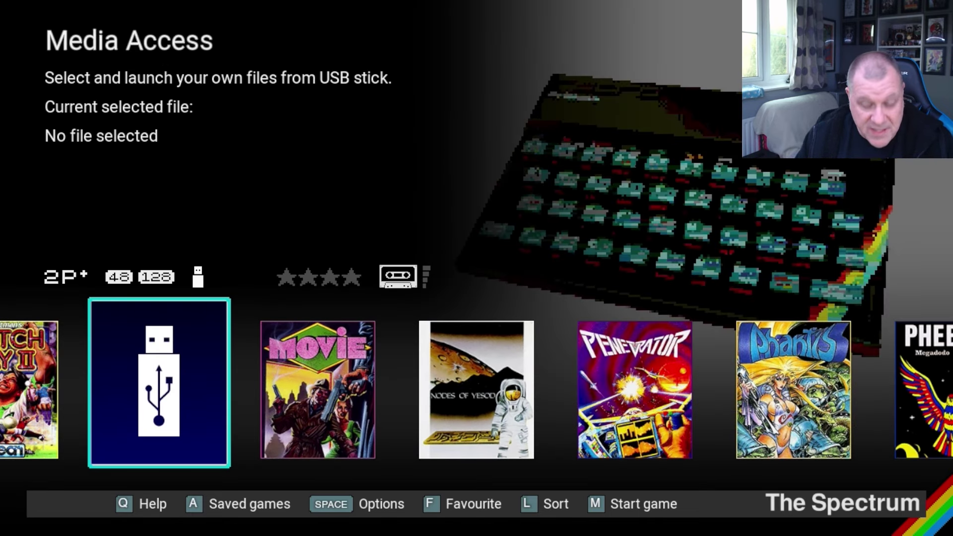
key(m)
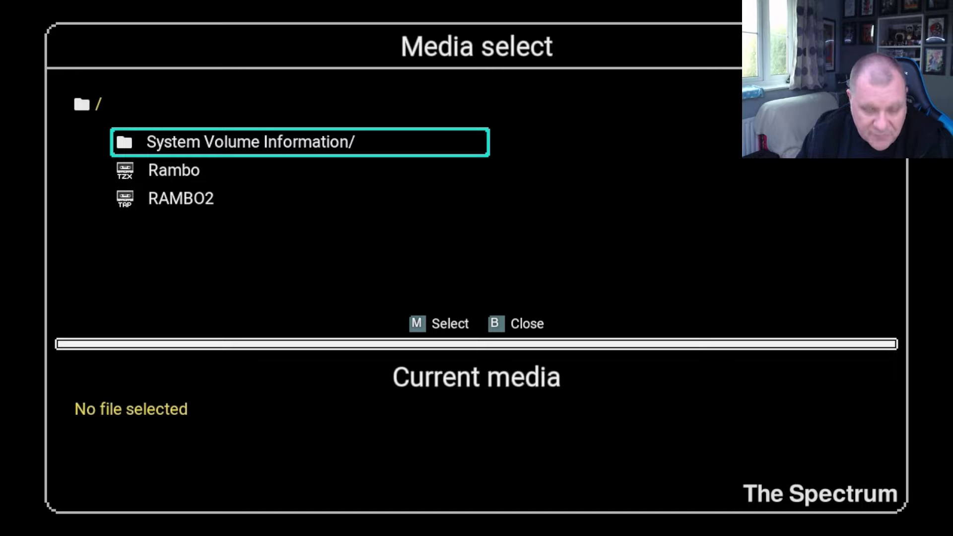
key(Down)
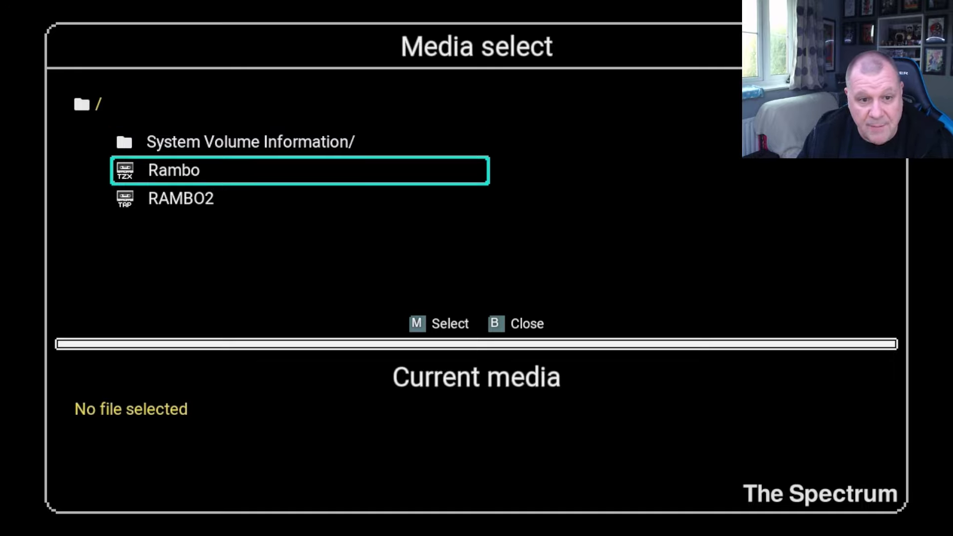
key(Down)
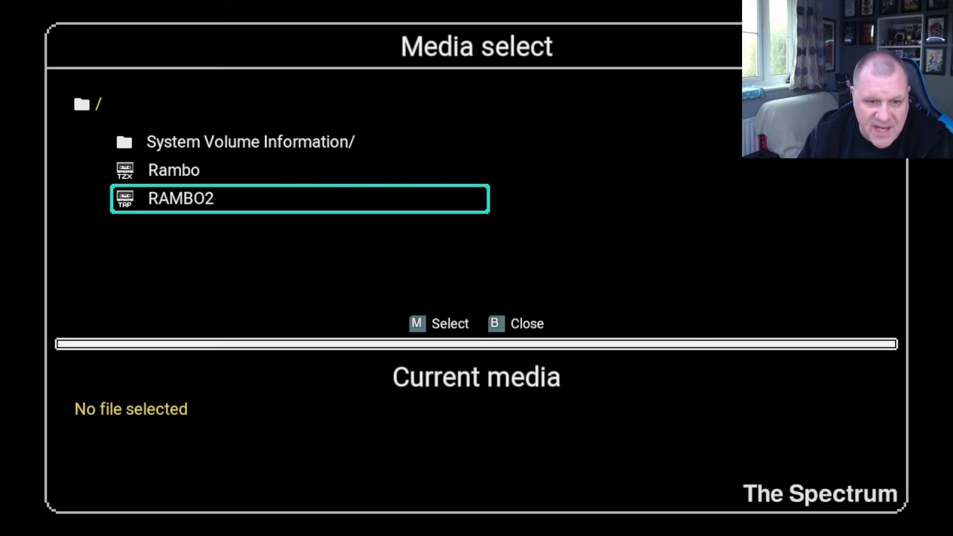
key(m)
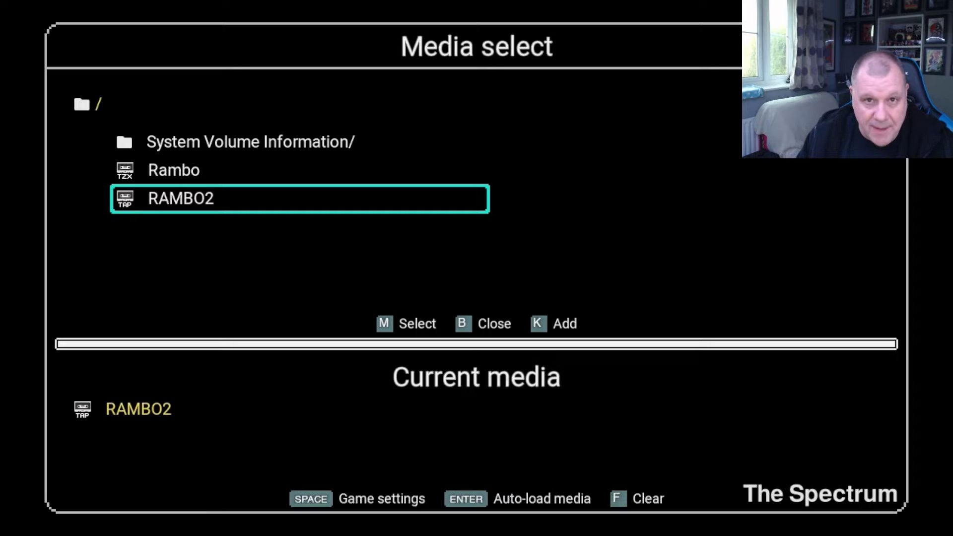
Review RAMBO2's game settings, closing and reopening them
key(space)
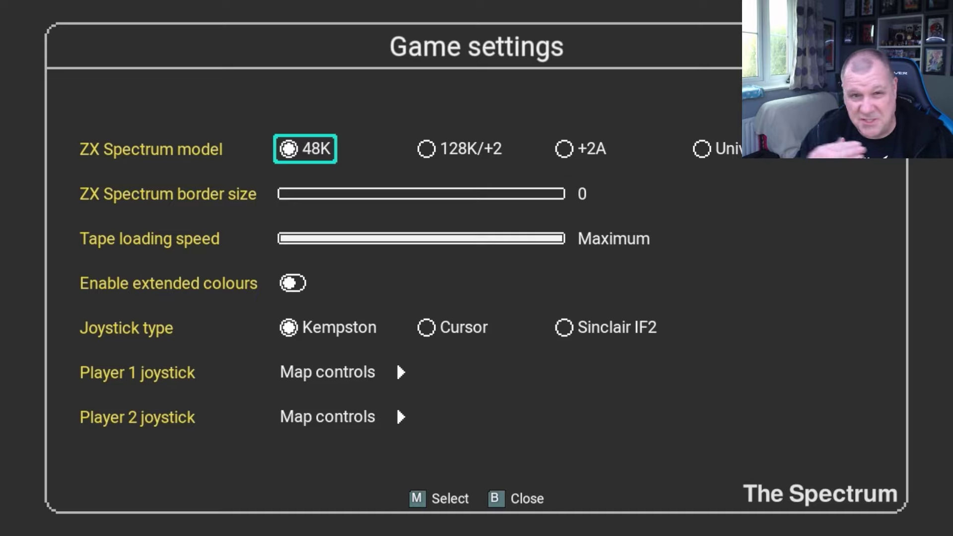
key(b)
key(Up)
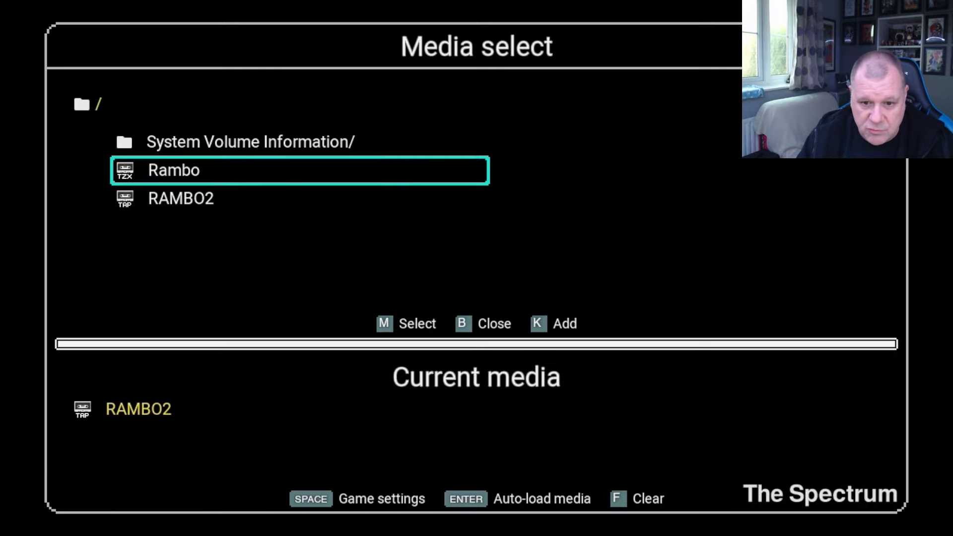
key(space)
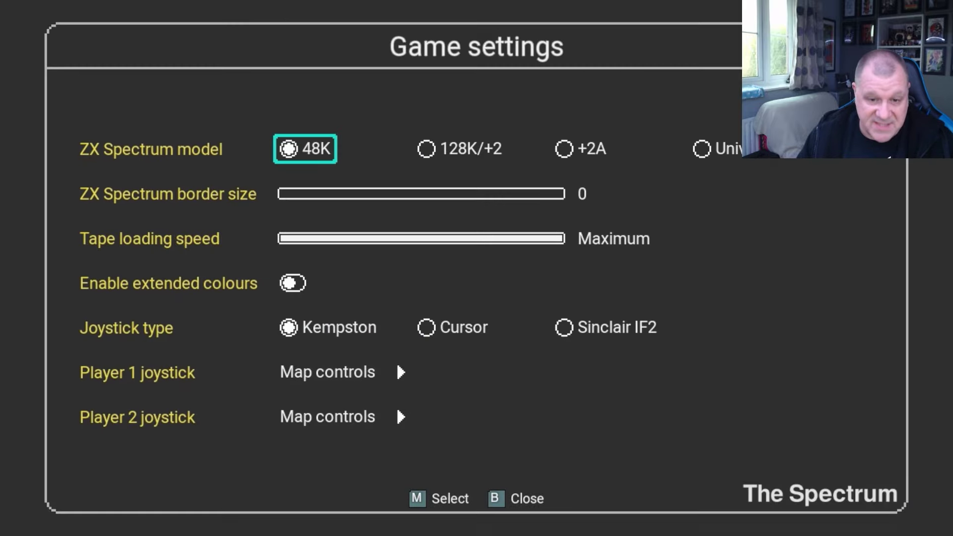
Redefine player 1's keys in RAMBO2 to U, I, Q, A, O and Z
key(b)
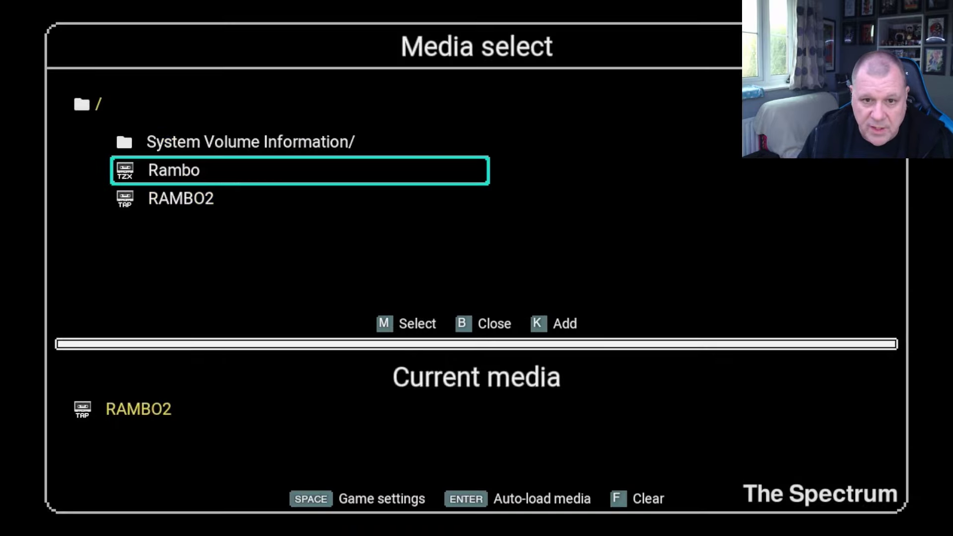
key(Down)
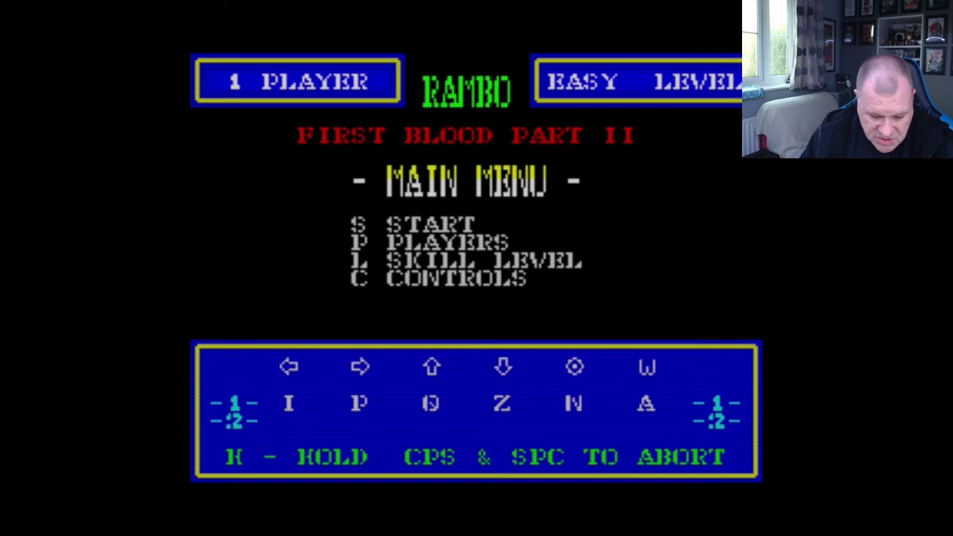
key(c)
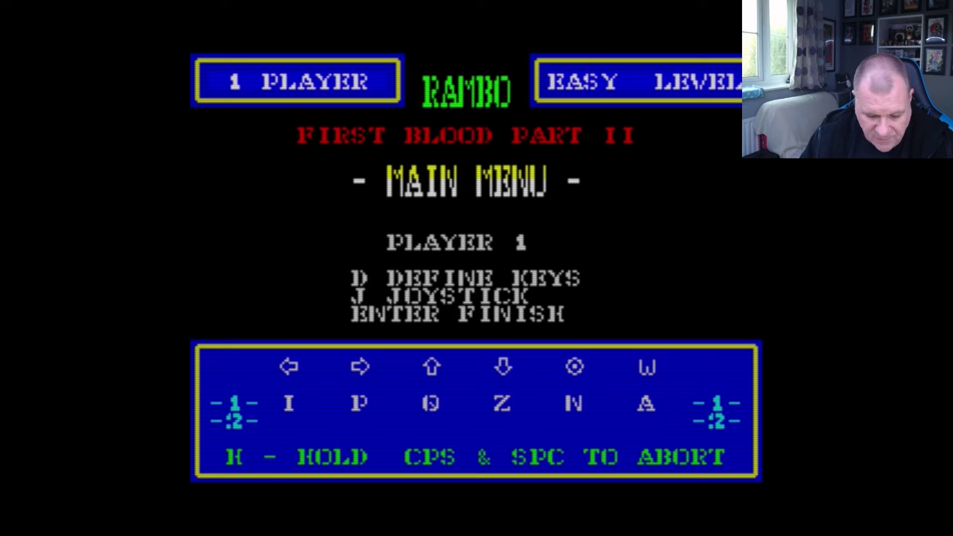
key(d)
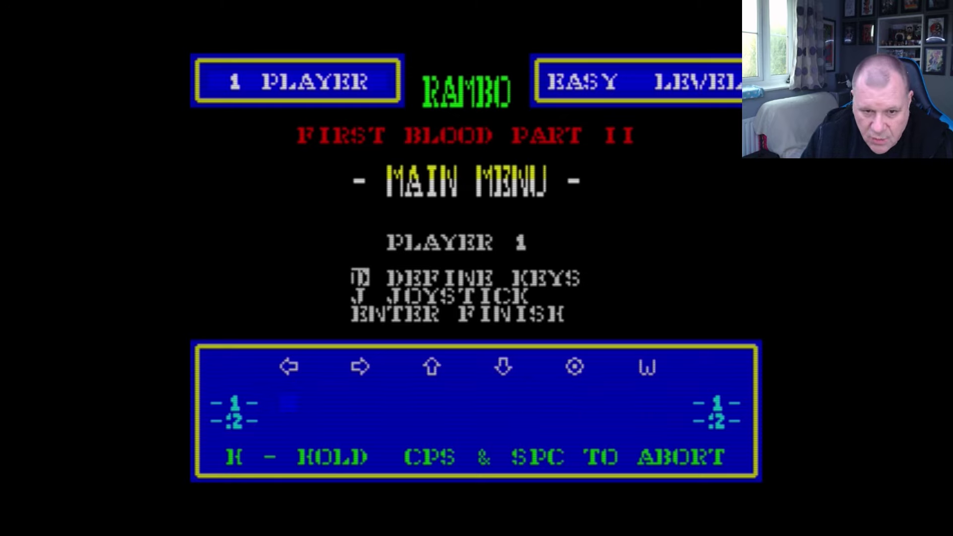
key(u)
key(i)
key(q)
key(a)
key(o)
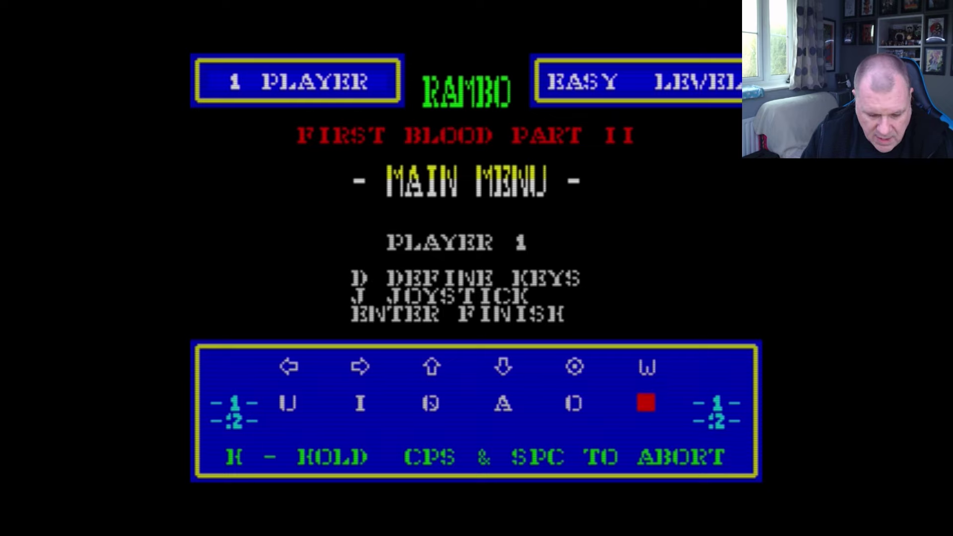
key(z)
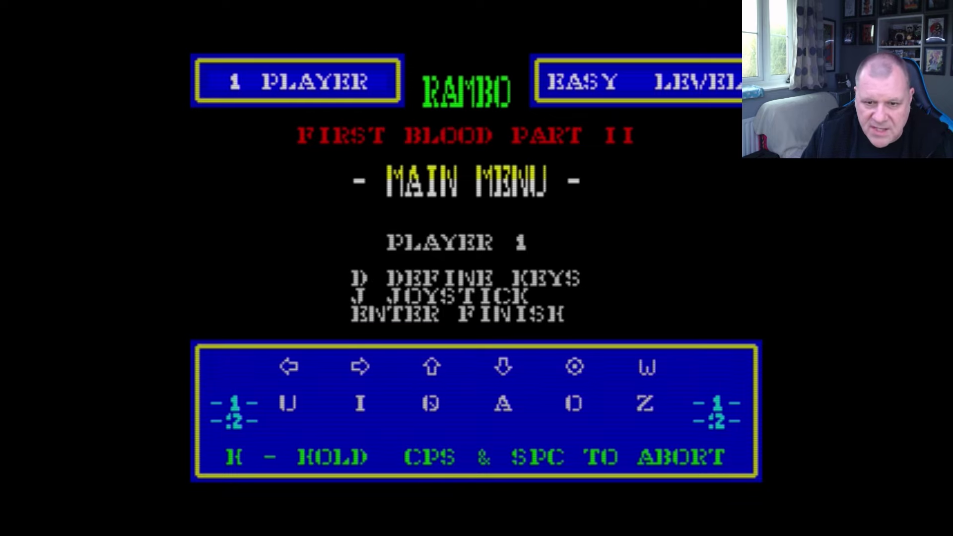
key(Return)
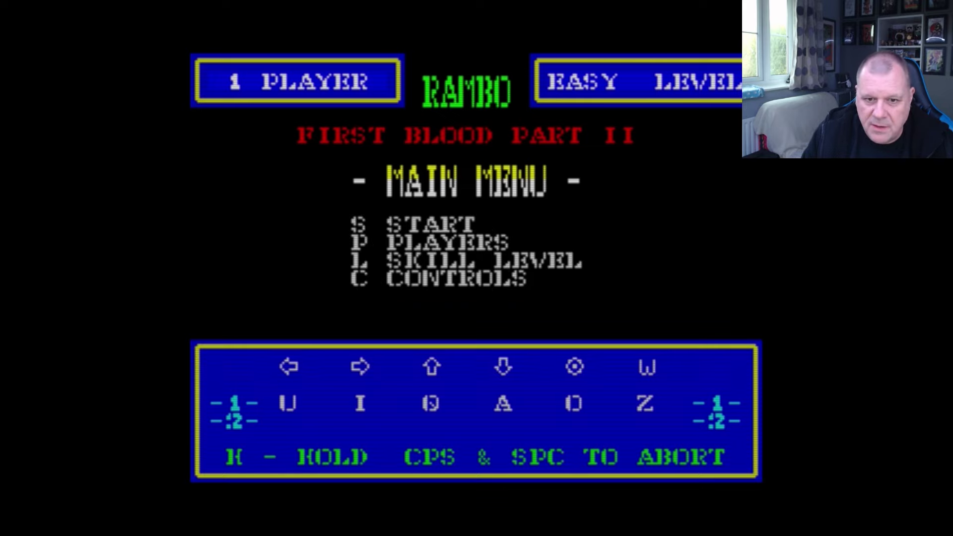
Start a new game with player 1 named OG
key(s)
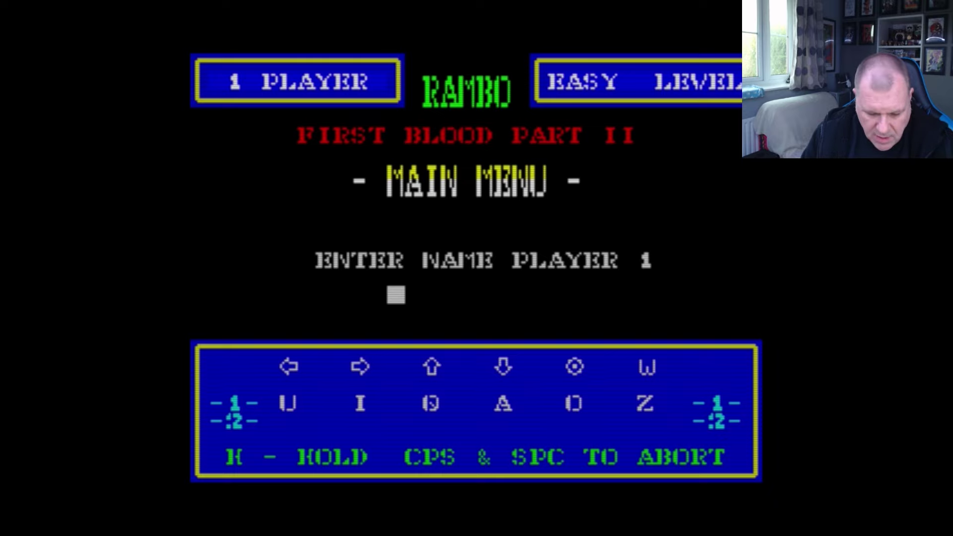
text(OG)
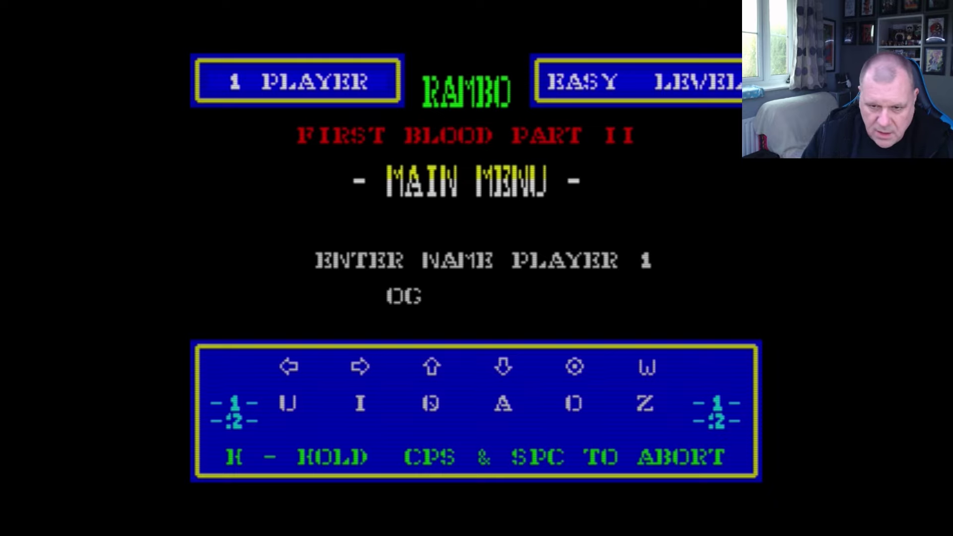
key(Return)
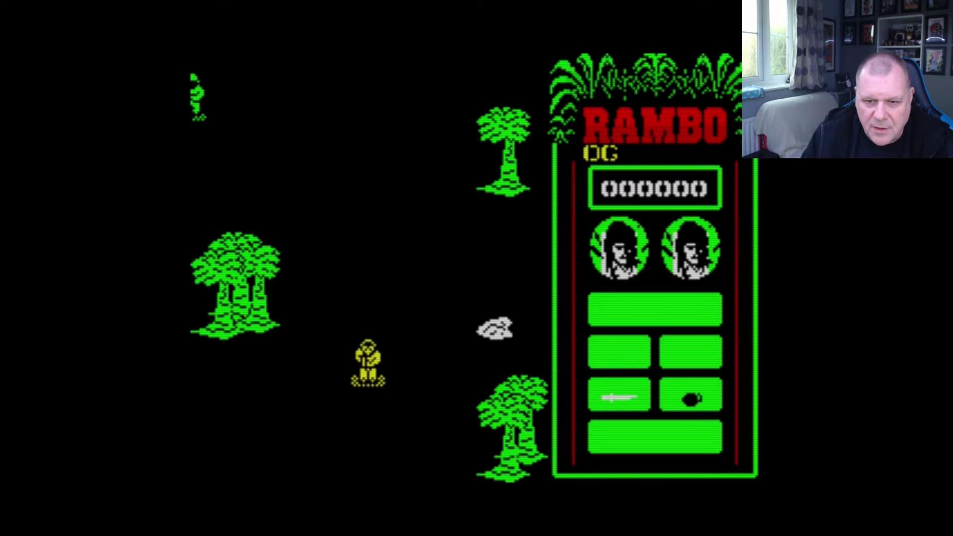
Walk Rambo through the jungle, throwing a knife and hiding by a tree
key(Up)
key(Left)
key(Down)
key(Left)
key(space)
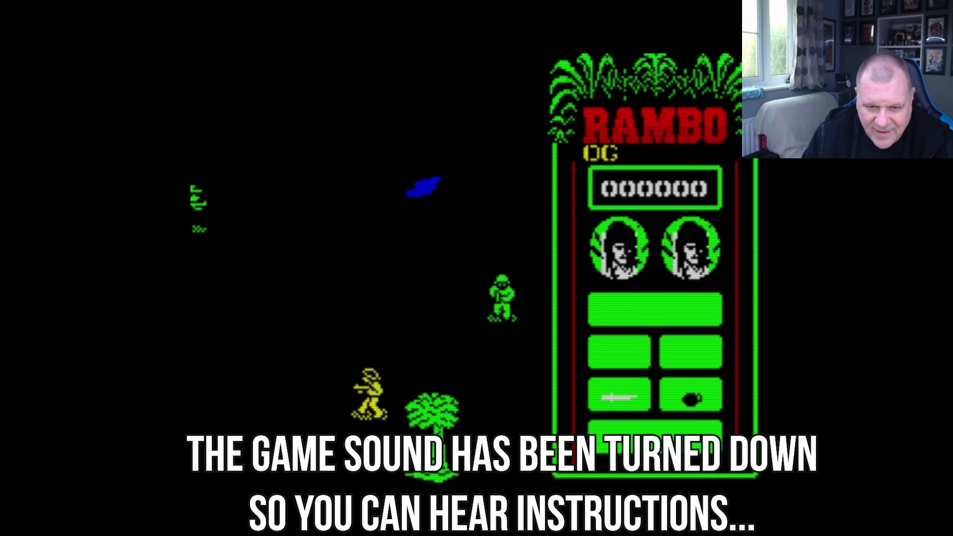
key(Up)
key(Right)
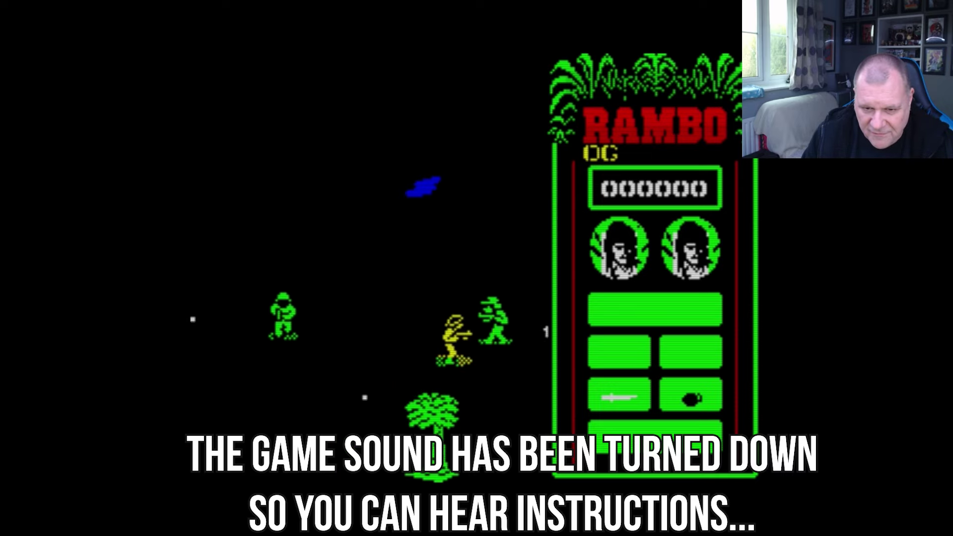
key(Down)
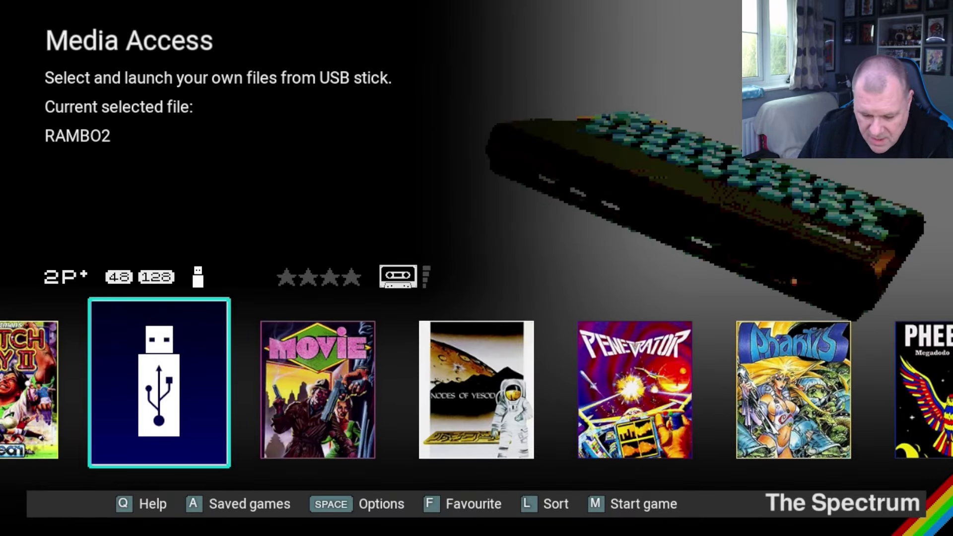
Pick the Rambo TZX file in the USB media browser and auto-load it
key(m)
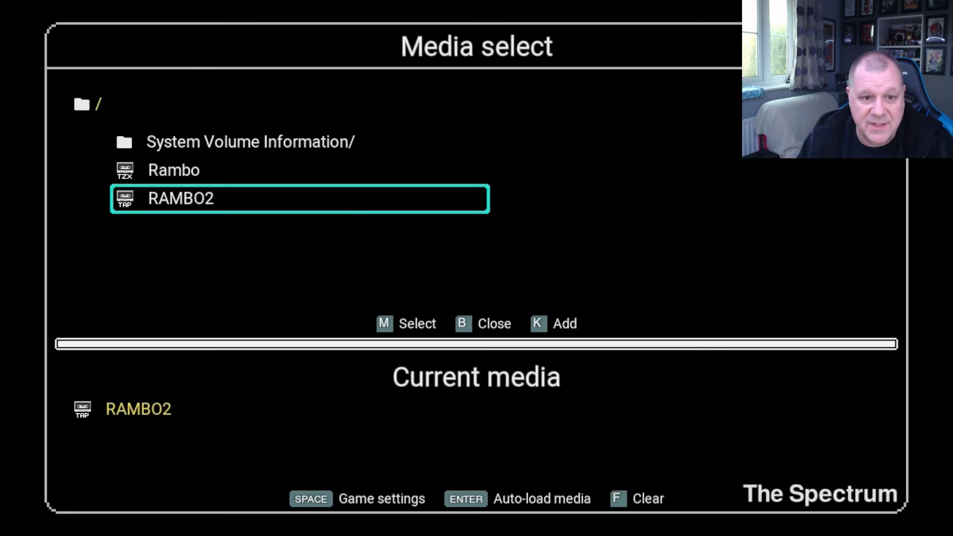
key(Up)
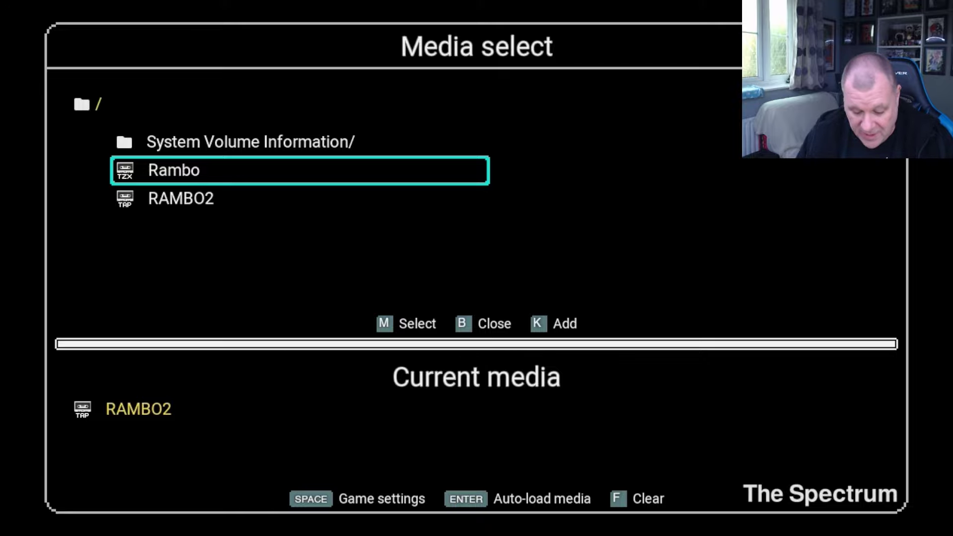
key(Return)
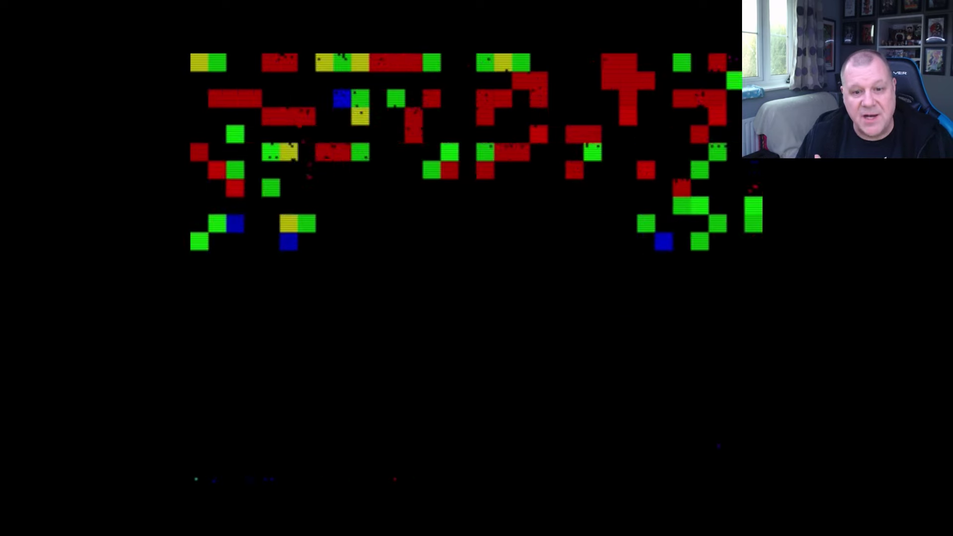